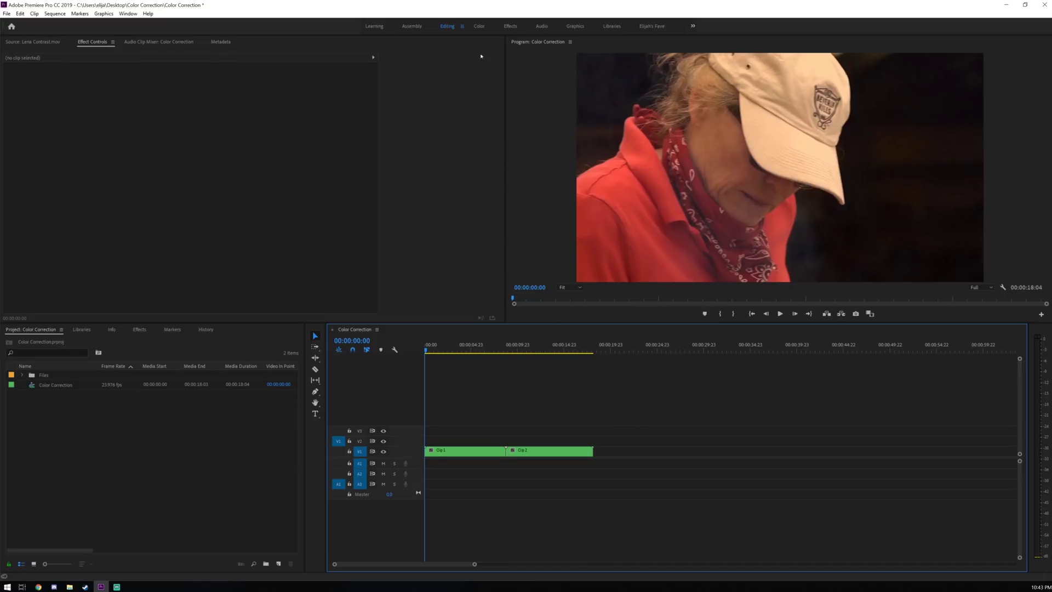
- Switch Premiere Pro to the Color workspace so Lumetri Scopes and Lumetri Color are showing
{"action": "left_click", "coordinate": [480, 26]}
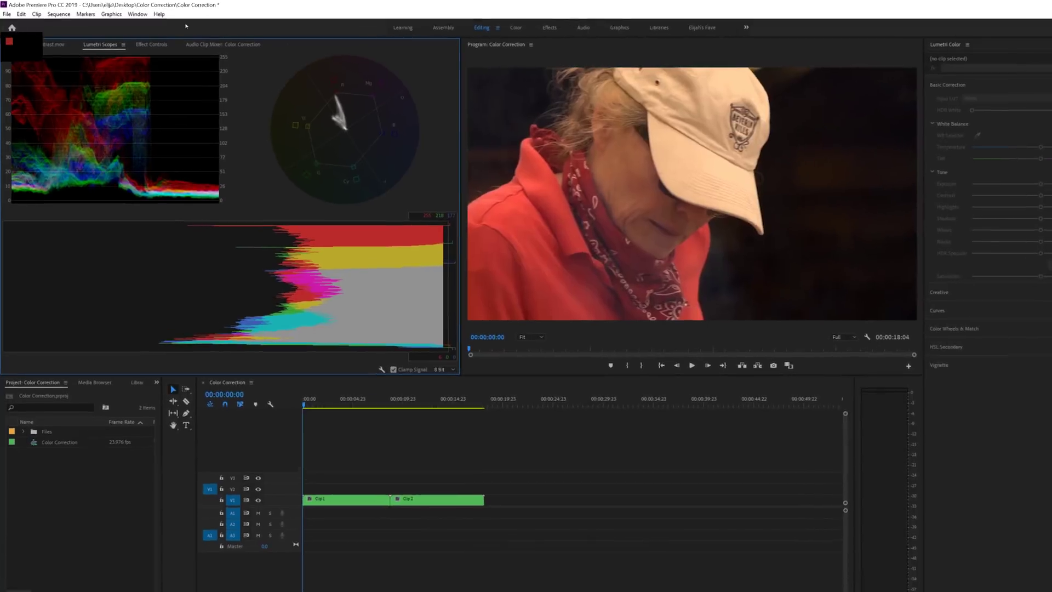
{"action": "left_click", "coordinate": [448, 26]}
{"action": "left_click", "coordinate": [128, 13]}
{"action": "mouse_move", "coordinate": [151, 30]}
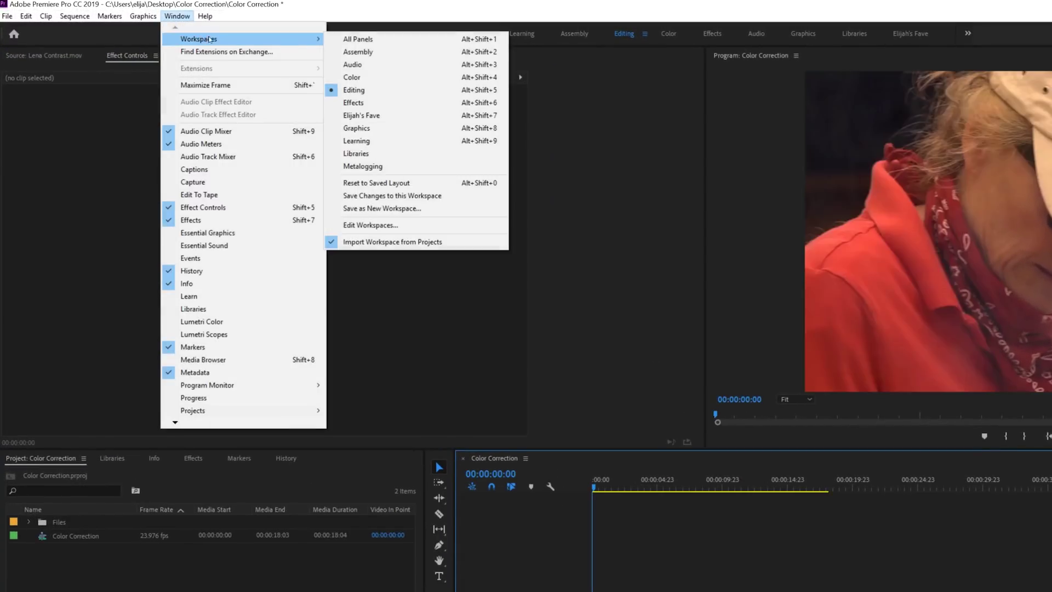
{"action": "left_click", "coordinate": [383, 75]}
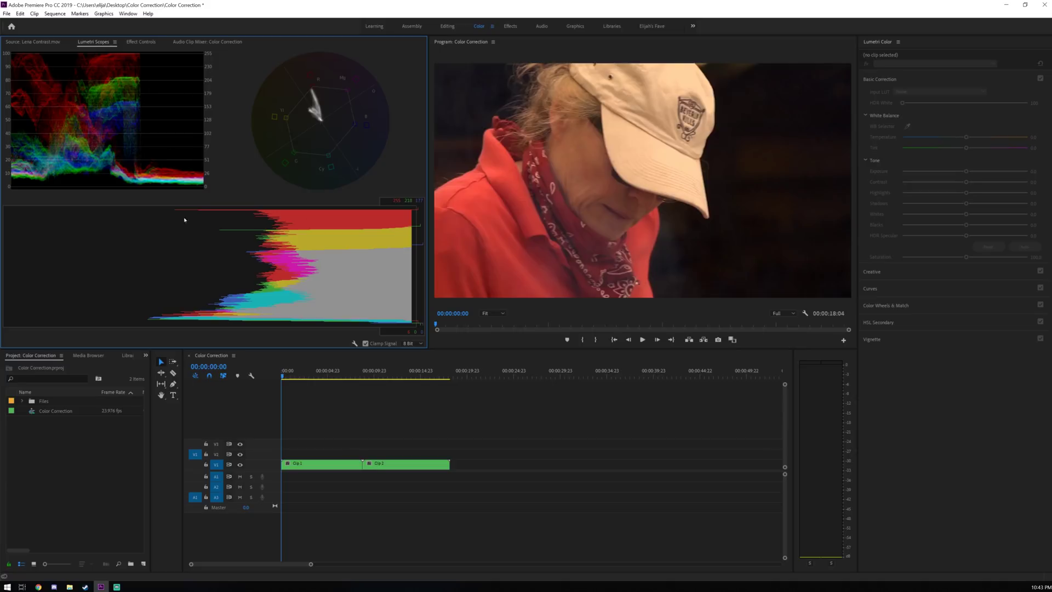
{"action": "left_click", "coordinate": [486, 430]}
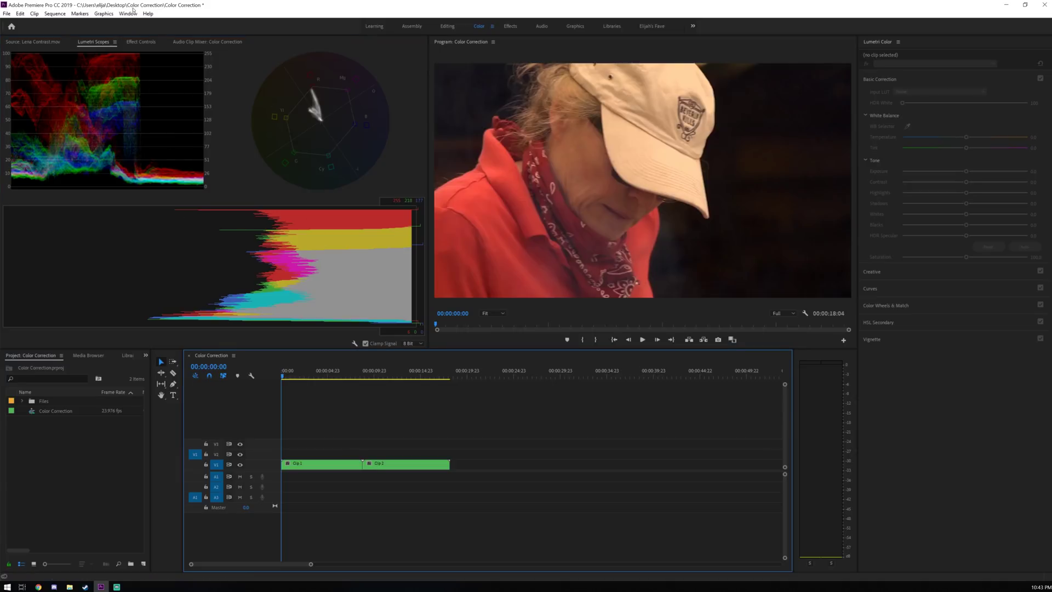
{"action": "left_click", "coordinate": [132, 12]}
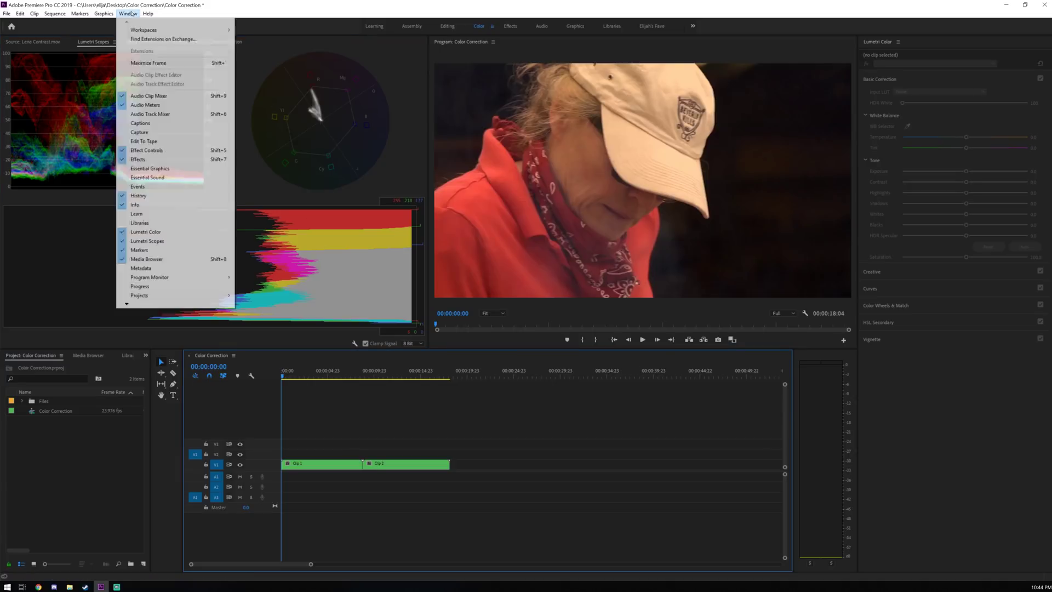
- Select Clip 1 and park the playhead at about 00:00:03:11 inside it
{"action": "left_click", "coordinate": [158, 232]}
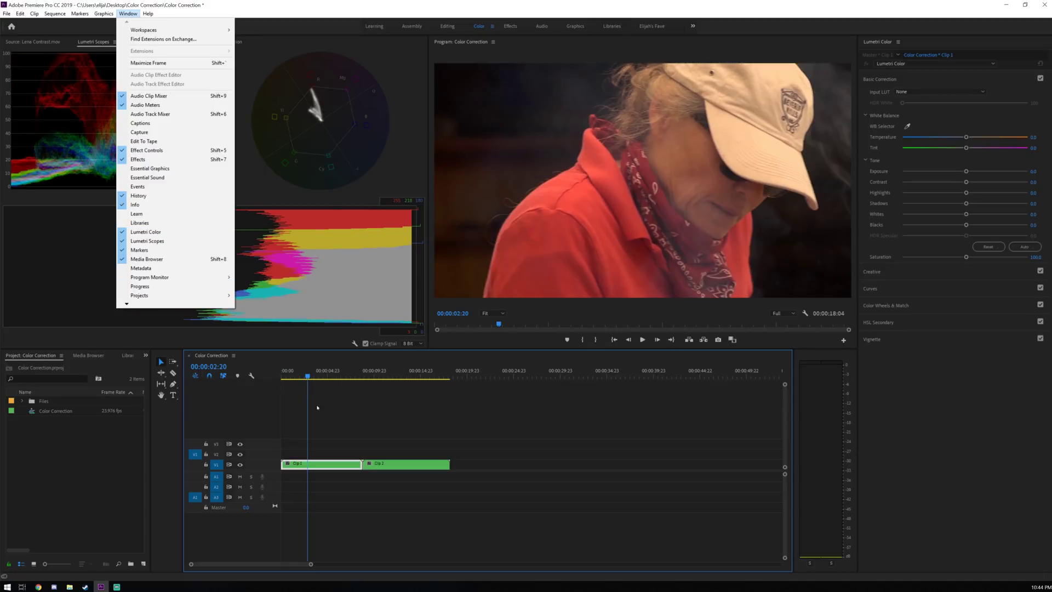
{"action": "left_click_drag", "start_coordinate": [307, 376], "coordinate": [348, 382]}
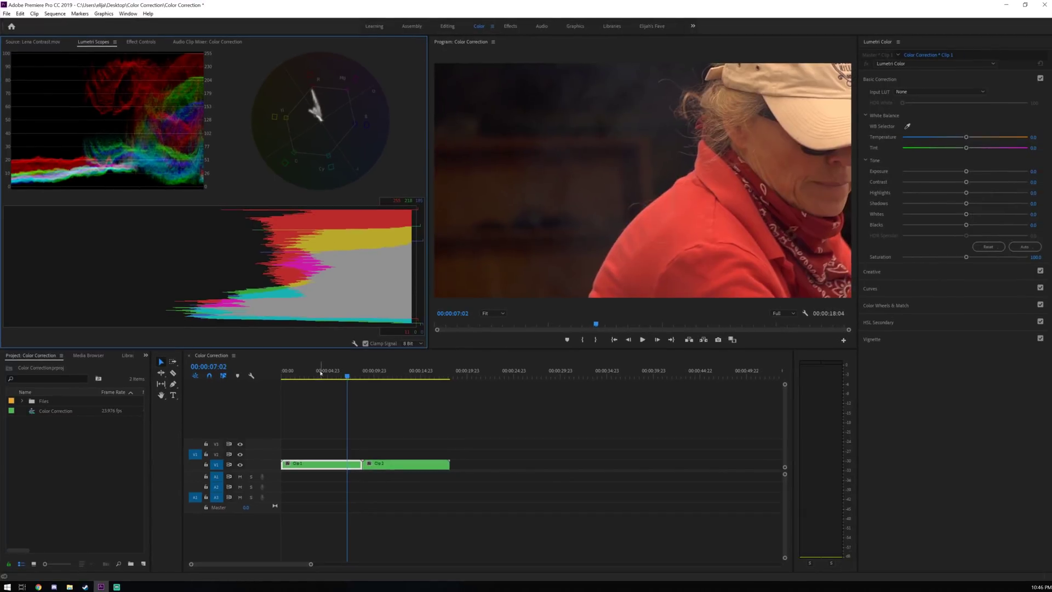
{"action": "left_click_drag", "start_coordinate": [451, 519], "coordinate": [408, 524]}
{"action": "mouse_move", "coordinate": [292, 376]}
{"action": "left_mouse_down"}
{"action": "mouse_move", "coordinate": [322, 377]}
{"action": "mouse_move", "coordinate": [287, 377]}
{"action": "mouse_move", "coordinate": [311, 380]}
{"action": "left_mouse_up"}
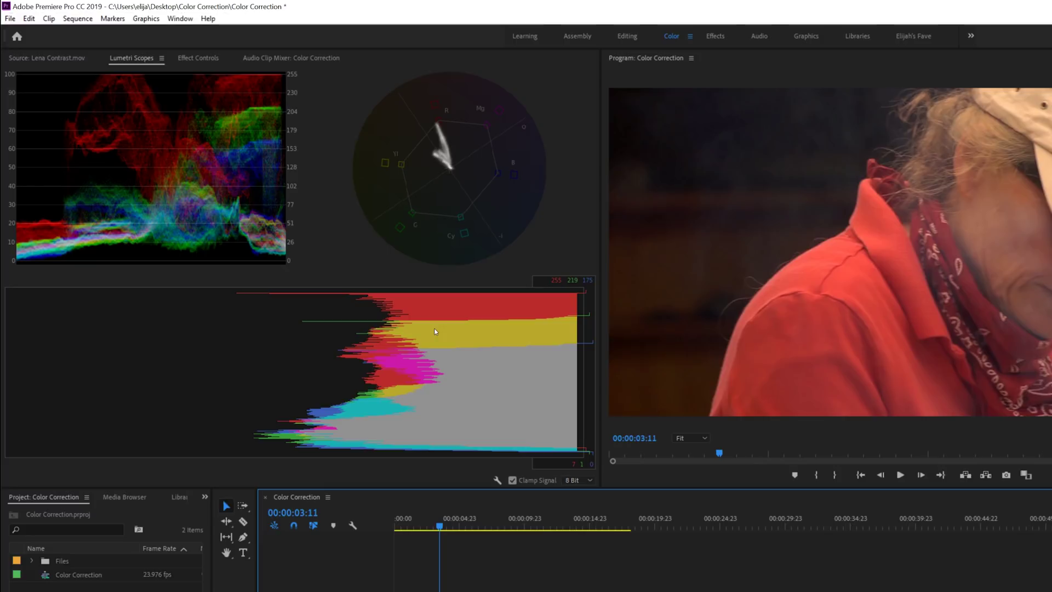
{"action": "right_click", "coordinate": [399, 310]}
{"action": "right_click", "coordinate": [353, 258]}
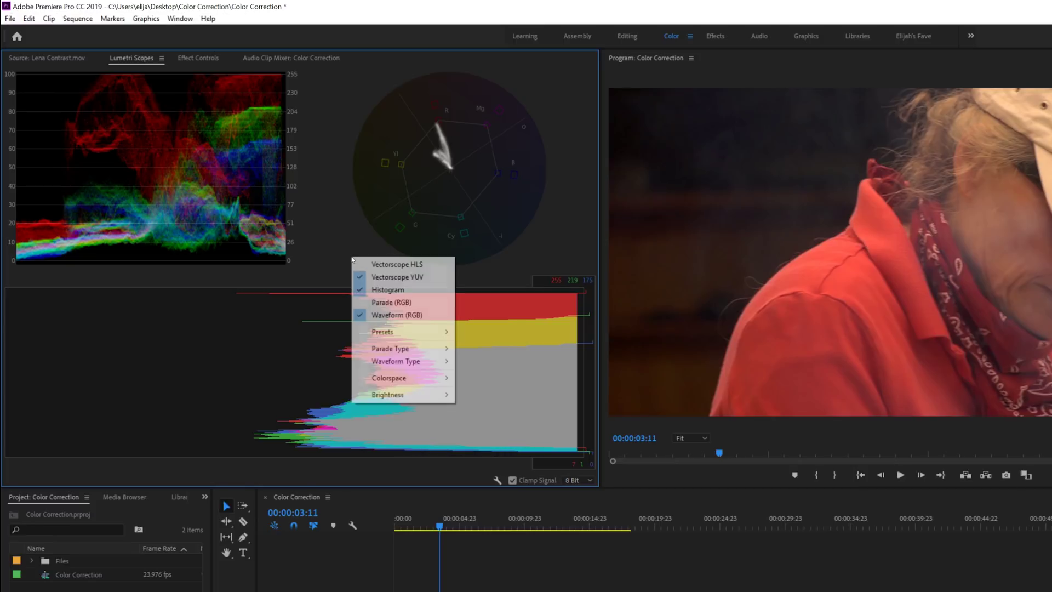
{"action": "left_click", "coordinate": [379, 278]}
{"action": "right_click", "coordinate": [369, 262]}
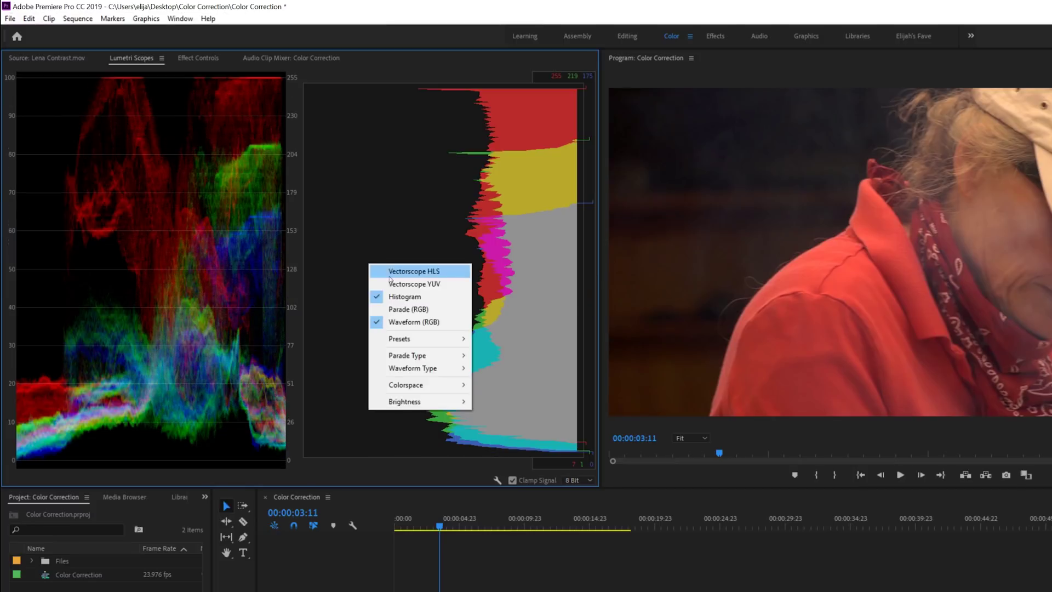
{"action": "left_click", "coordinate": [394, 284]}
{"action": "right_click", "coordinate": [383, 269]}
{"action": "key", "text": "Escape"}
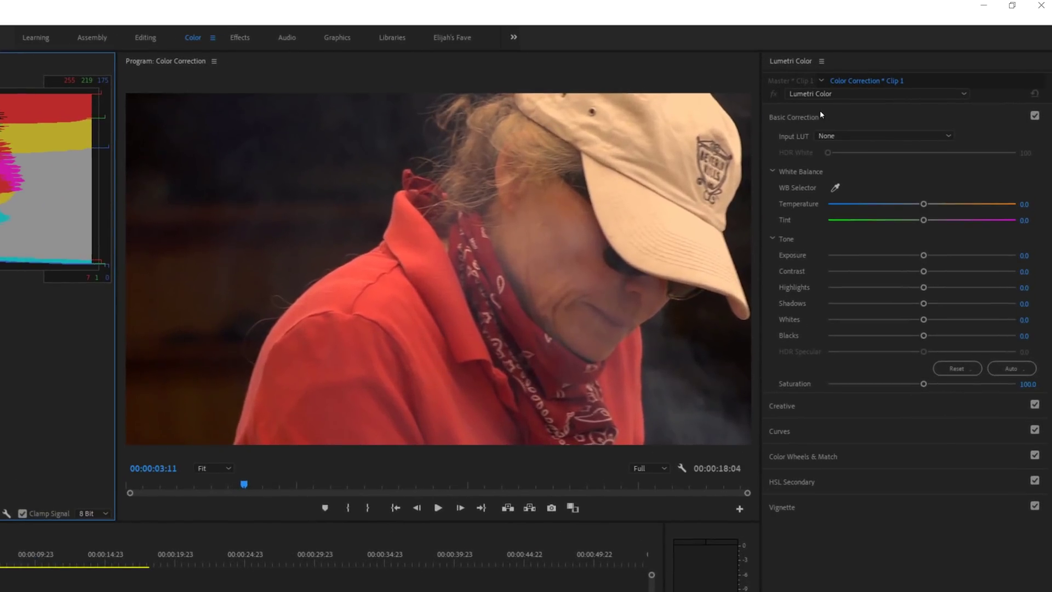
{"action": "left_click", "coordinate": [830, 116]}
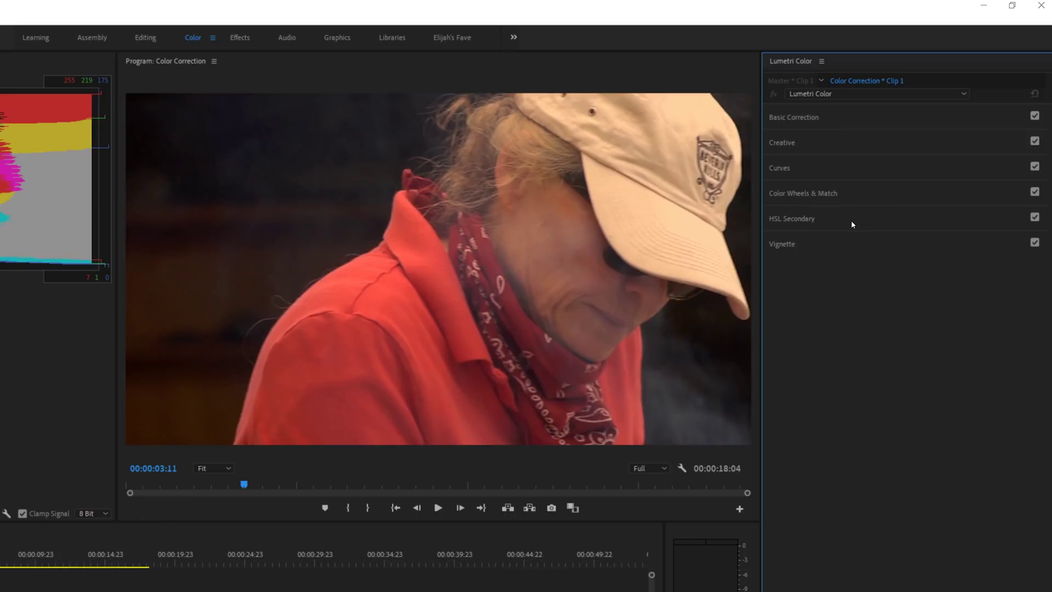
{"action": "left_click", "coordinate": [840, 143]}
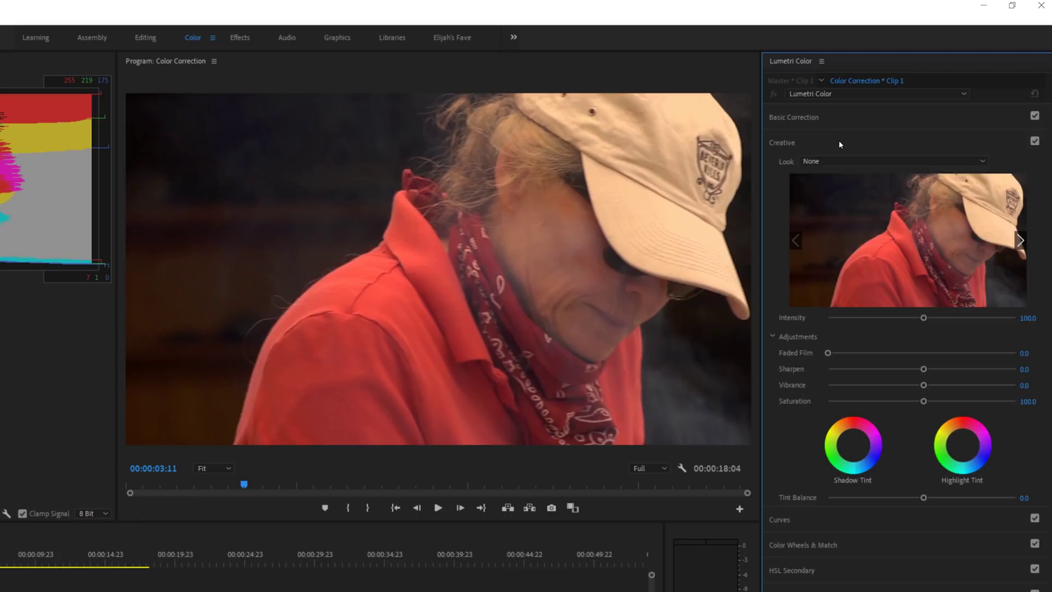
{"action": "left_click", "coordinate": [859, 143]}
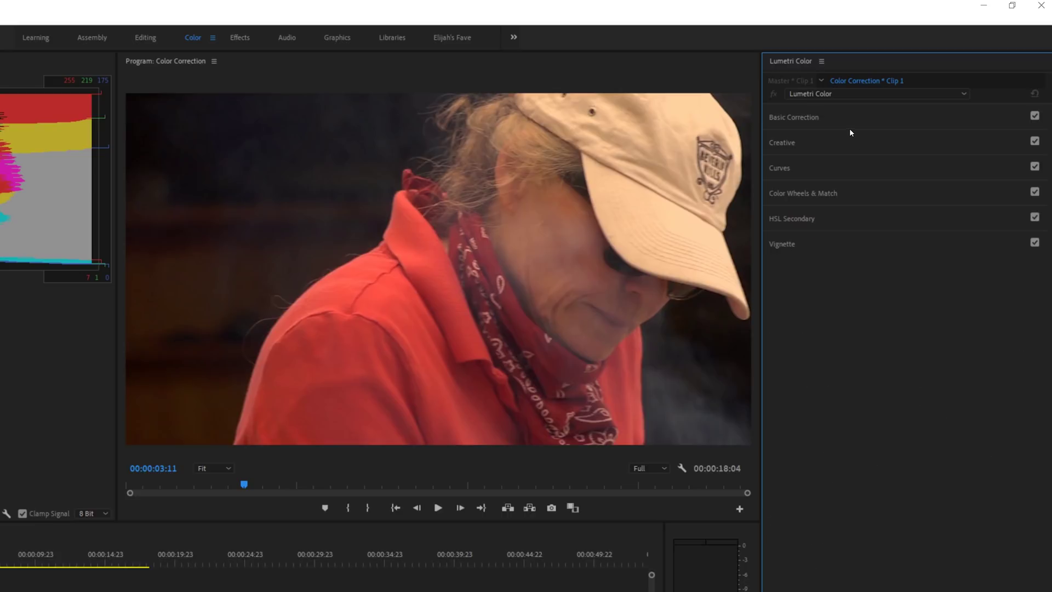
{"action": "left_click", "coordinate": [857, 122]}
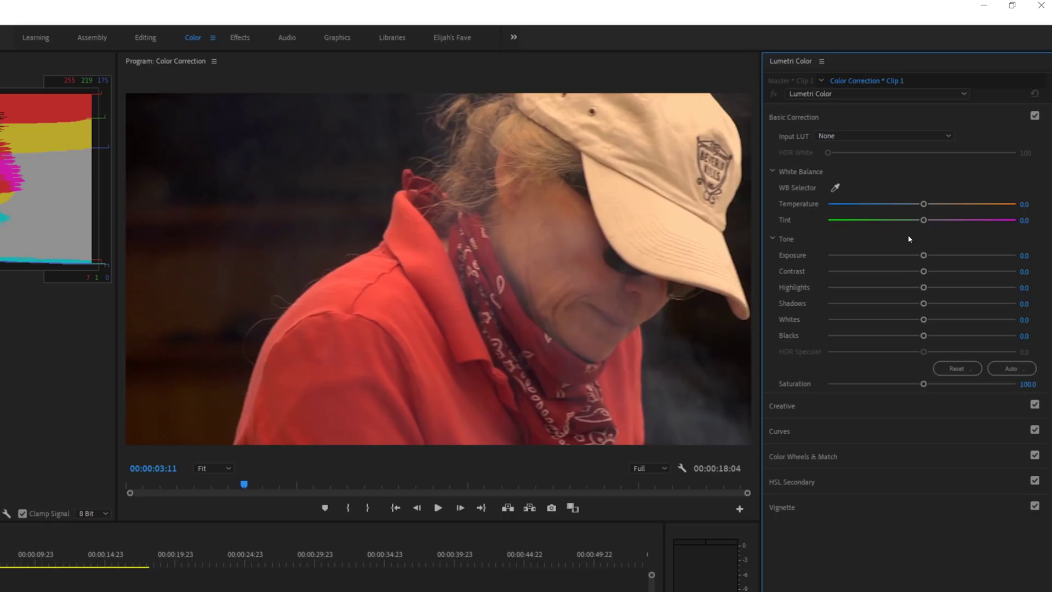
{"action": "left_click_drag", "start_coordinate": [924, 204], "coordinate": [865, 206]}
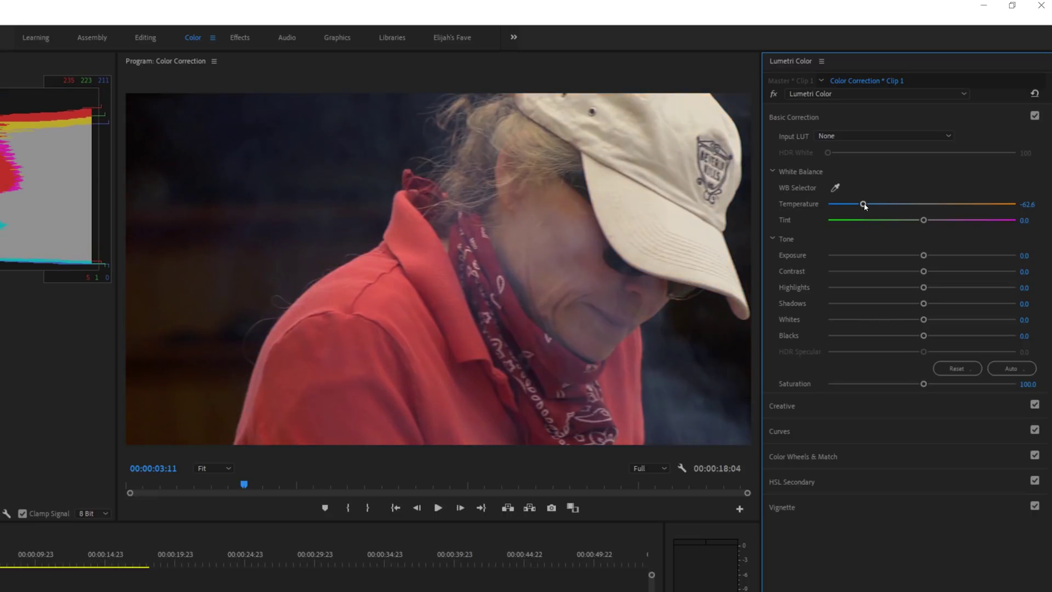
{"action": "left_click_drag", "start_coordinate": [925, 224], "coordinate": [938, 227]}
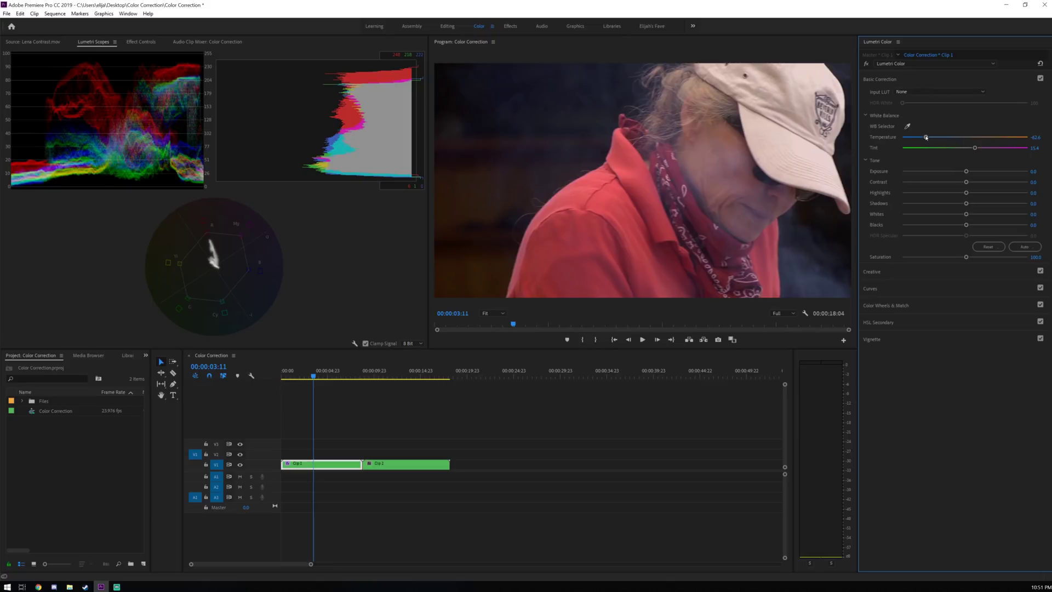
{"action": "left_click_drag", "start_coordinate": [926, 137], "coordinate": [912, 157]}
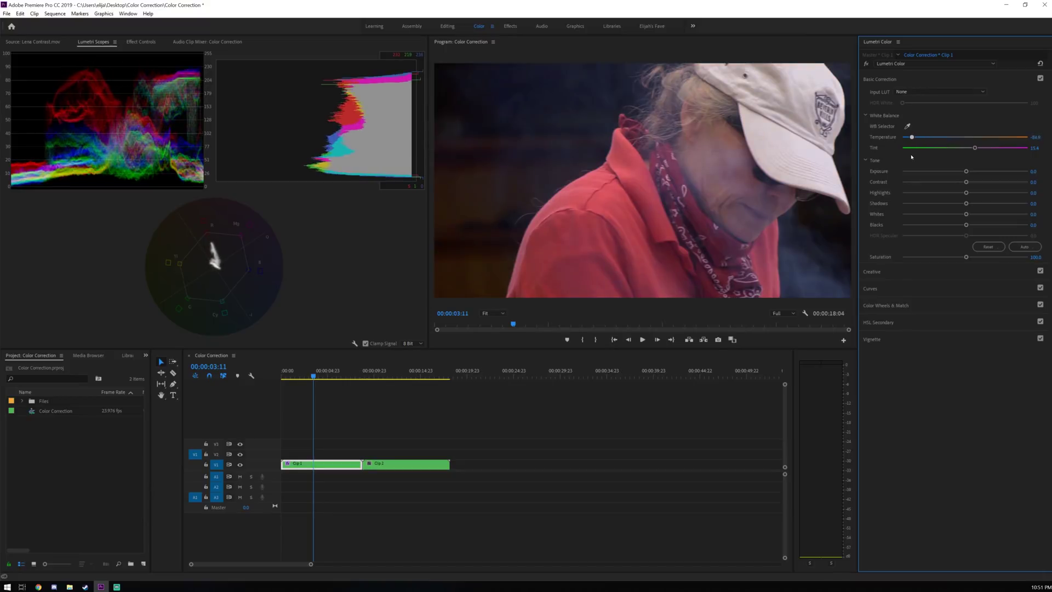
{"action": "double_click", "coordinate": [940, 148]}
{"action": "double_click", "coordinate": [962, 136]}
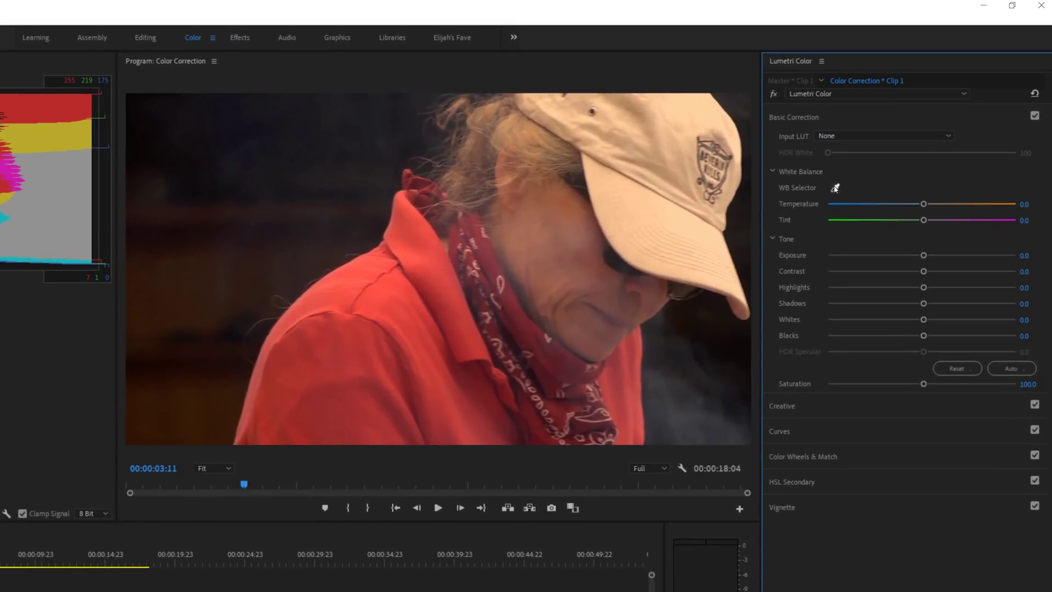
- White-balance Clip 1 off the white cap, then set Temperature to -65.9
{"action": "left_click", "coordinate": [835, 188]}
{"action": "left_click", "coordinate": [683, 105]}
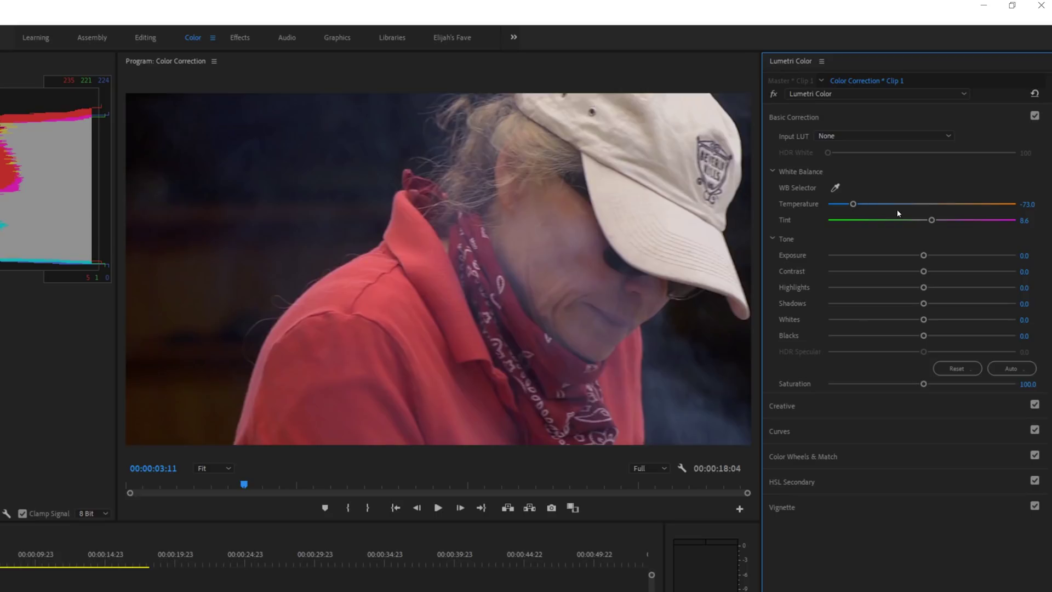
{"action": "left_click_drag", "start_coordinate": [853, 204], "coordinate": [860, 204]}
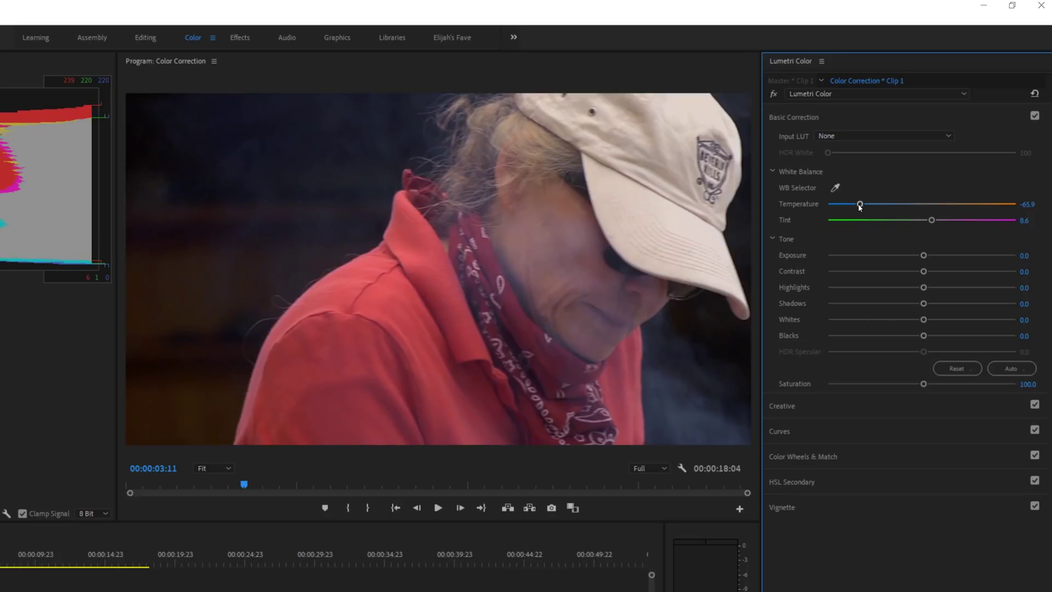
- Toggle the Lumetri fx bypass repeatedly to compare Clip 1 with and without correction
{"action": "left_click", "coordinate": [774, 96]}
{"action": "left_click", "coordinate": [774, 97]}
{"action": "left_click", "coordinate": [774, 96]}
{"action": "left_click", "coordinate": [774, 97]}
{"action": "left_click", "coordinate": [774, 96]}
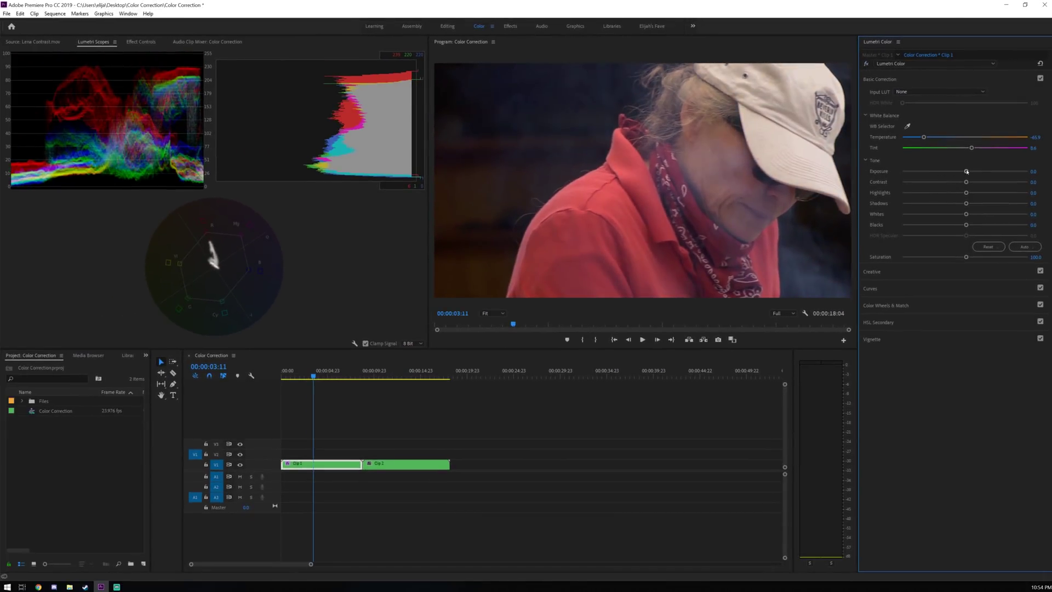
- Raise Clip 1's exposure to about 0.4 and saturation to about 107.5, then play the sequence
{"action": "left_click_drag", "start_coordinate": [966, 172], "coordinate": [969, 172]}
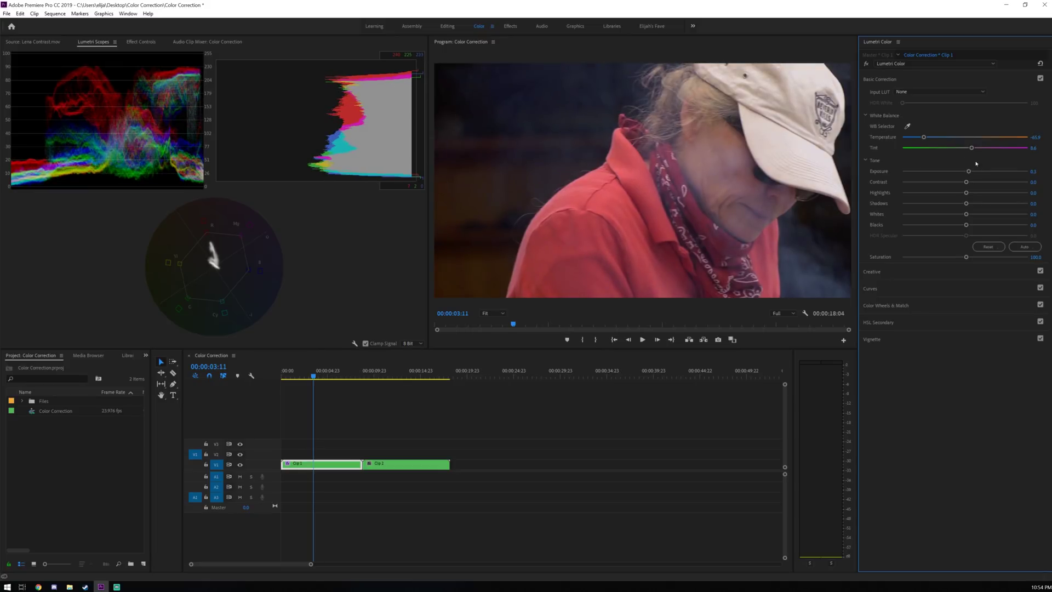
{"action": "mouse_move", "coordinate": [969, 172]}
{"action": "left_mouse_down"}
{"action": "mouse_move", "coordinate": [1014, 177]}
{"action": "mouse_move", "coordinate": [939, 175]}
{"action": "mouse_move", "coordinate": [995, 172]}
{"action": "mouse_move", "coordinate": [958, 182]}
{"action": "mouse_move", "coordinate": [986, 172]}
{"action": "mouse_move", "coordinate": [971, 183]}
{"action": "left_mouse_up"}
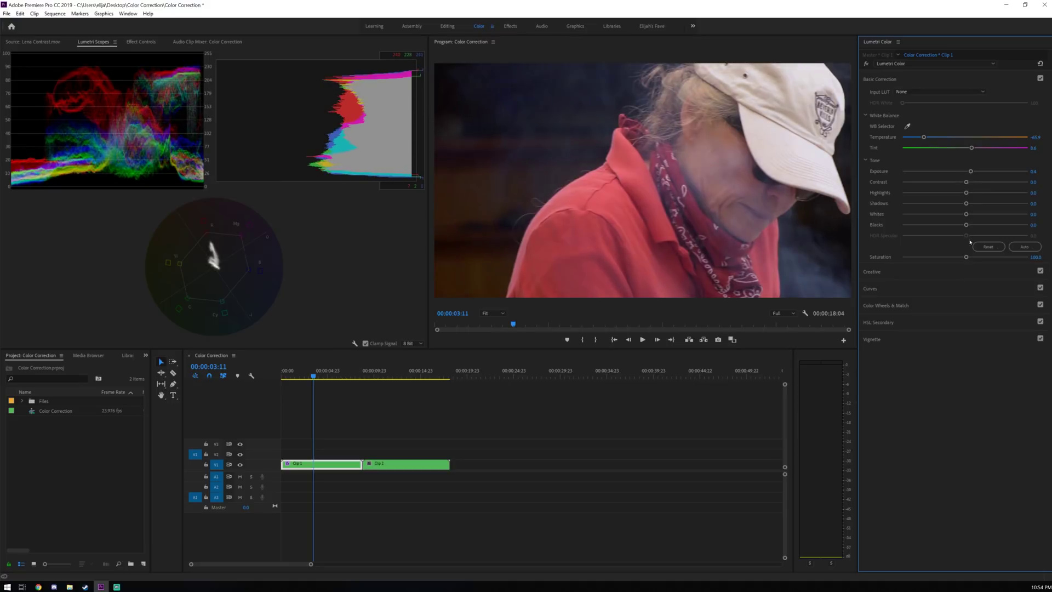
{"action": "left_click_drag", "start_coordinate": [966, 257], "coordinate": [970, 257]}
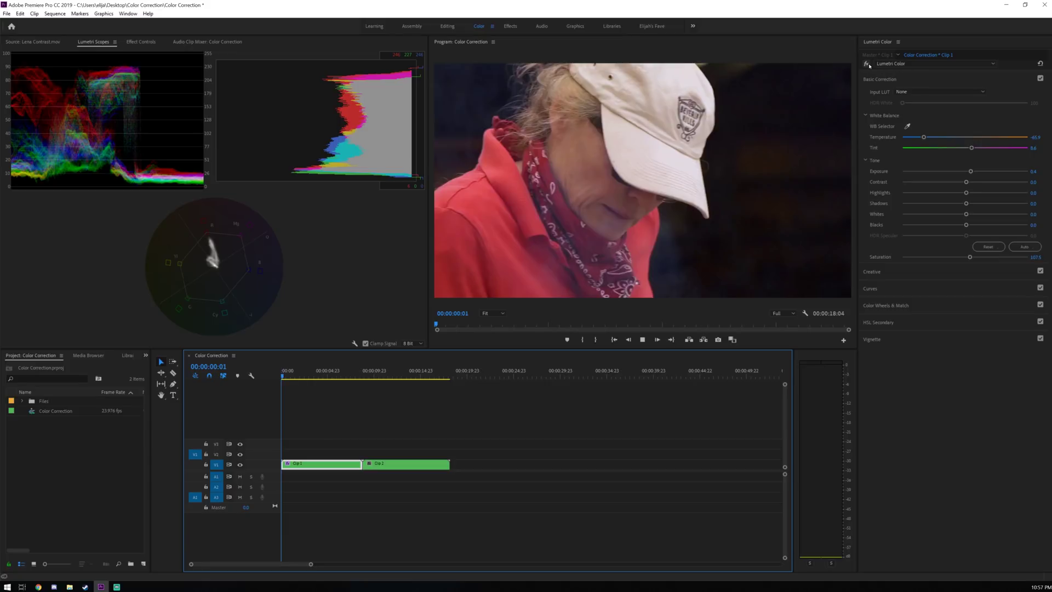
{"action": "key", "text": "space"}
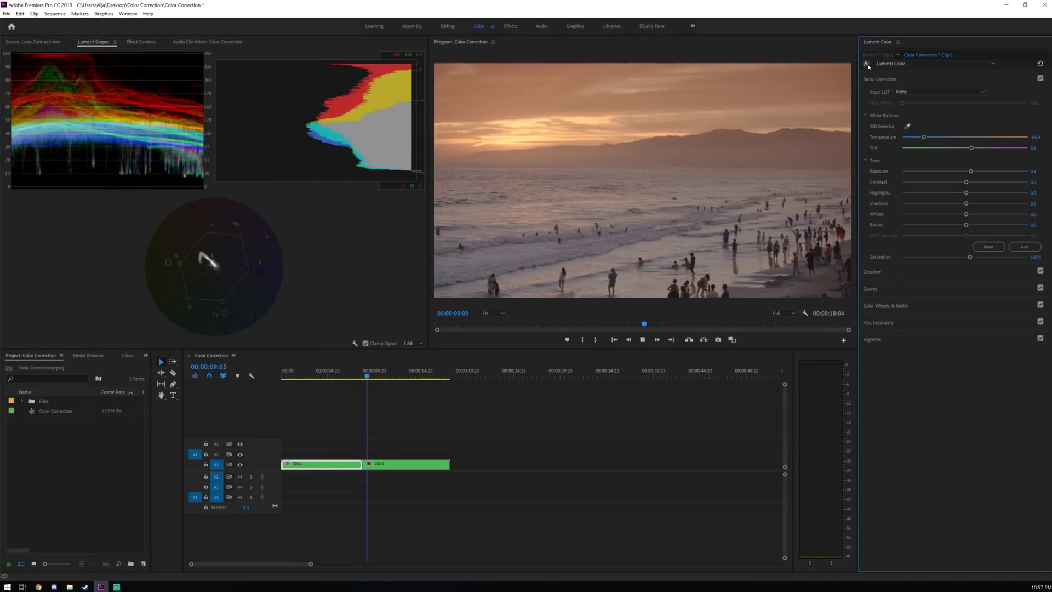
- Stop playback at 00:00:10:13 on the sunset beach clip
{"action": "key", "text": "space"}
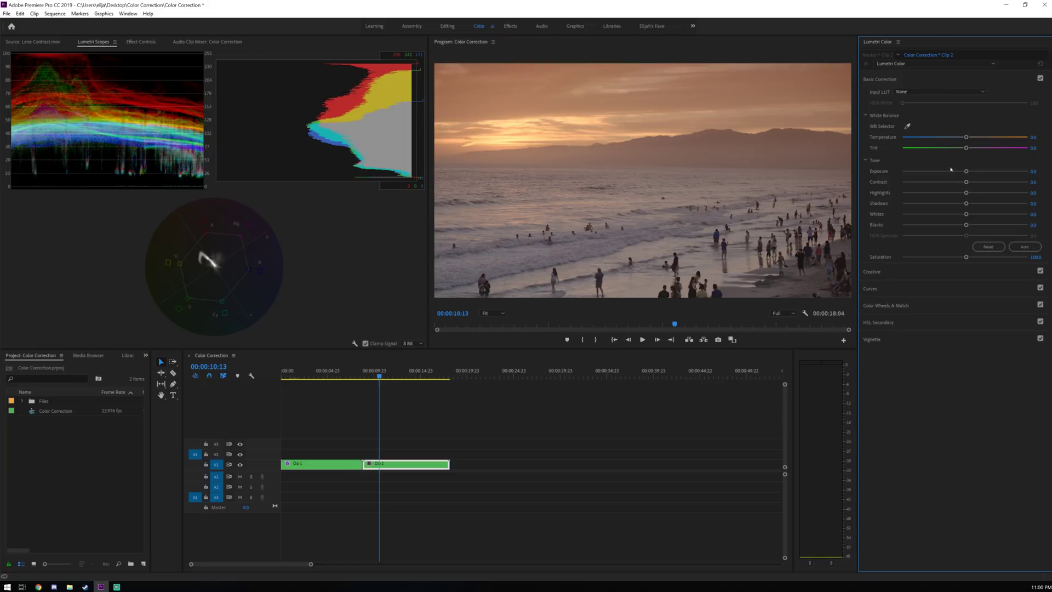
- Make a first pass on the beach clip: deeper shadows, brighter highlights, more contrast and saturation
{"action": "left_click_drag", "start_coordinate": [966, 183], "coordinate": [1039, 184]}
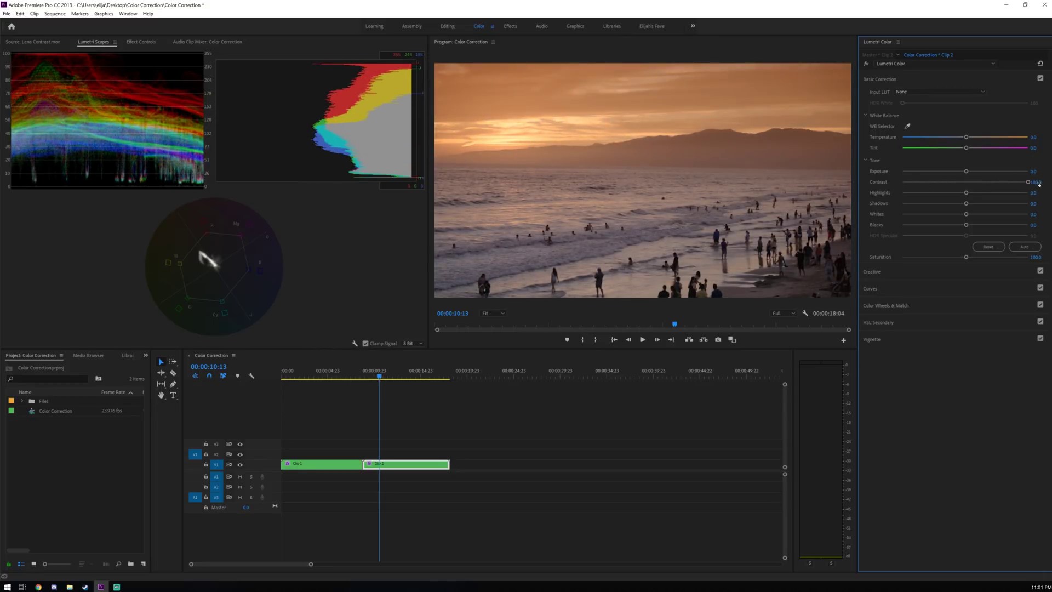
{"action": "double_click", "coordinate": [972, 182]}
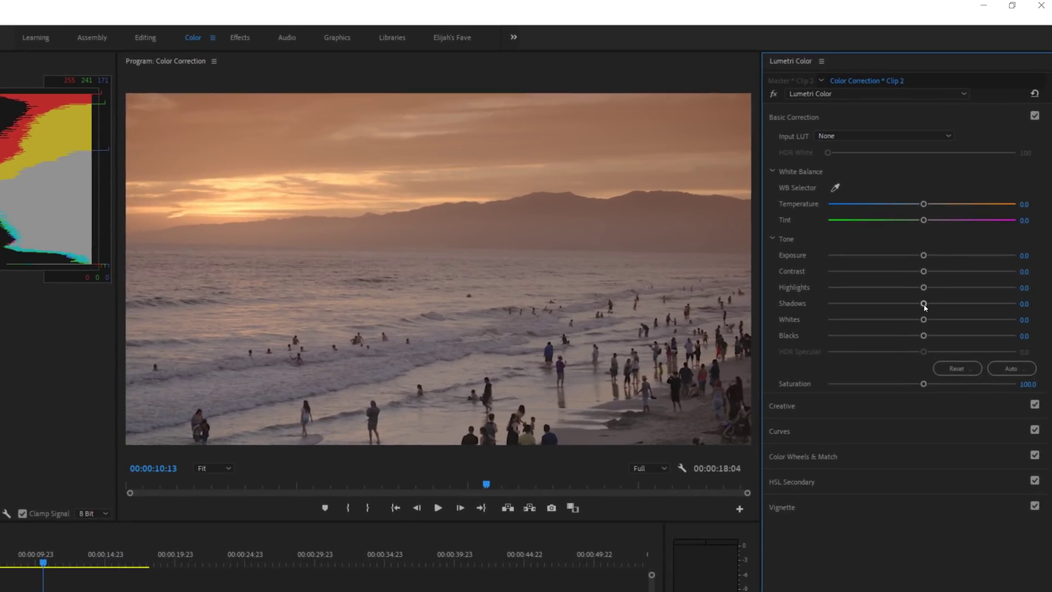
{"action": "left_click_drag", "start_coordinate": [966, 204], "coordinate": [946, 208]}
{"action": "left_click_drag", "start_coordinate": [893, 310], "coordinate": [847, 306]}
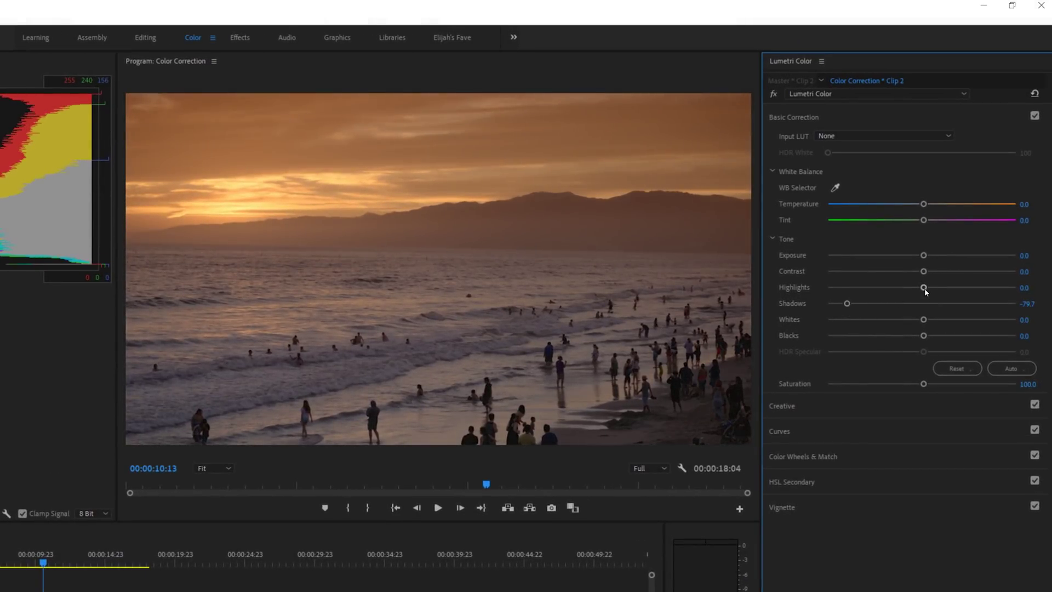
{"action": "left_click_drag", "start_coordinate": [924, 287], "coordinate": [969, 294]}
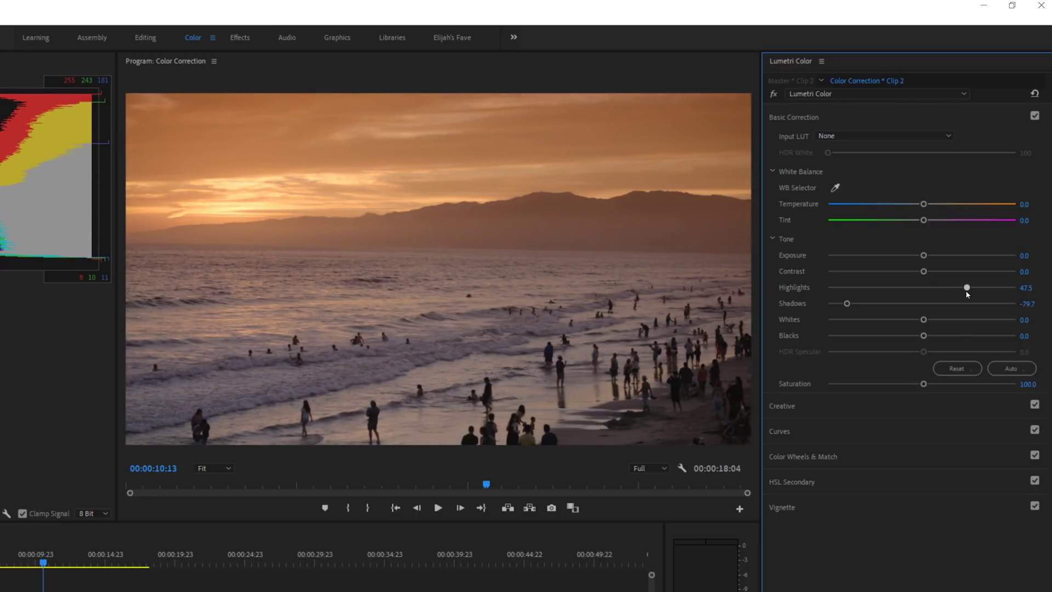
{"action": "left_click_drag", "start_coordinate": [924, 272], "coordinate": [955, 273]}
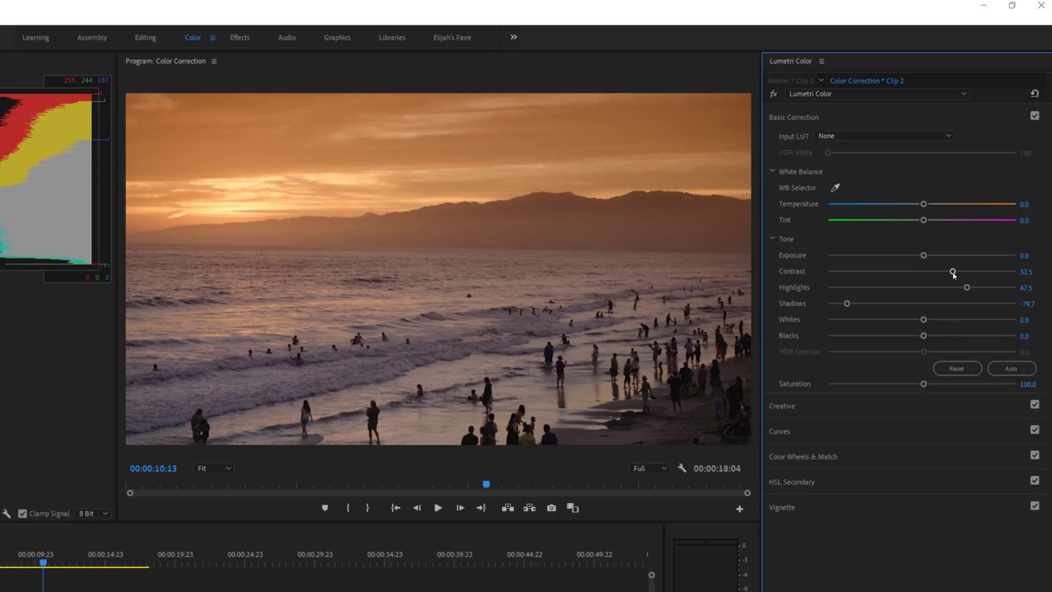
{"action": "left_click_drag", "start_coordinate": [925, 383], "coordinate": [930, 384]}
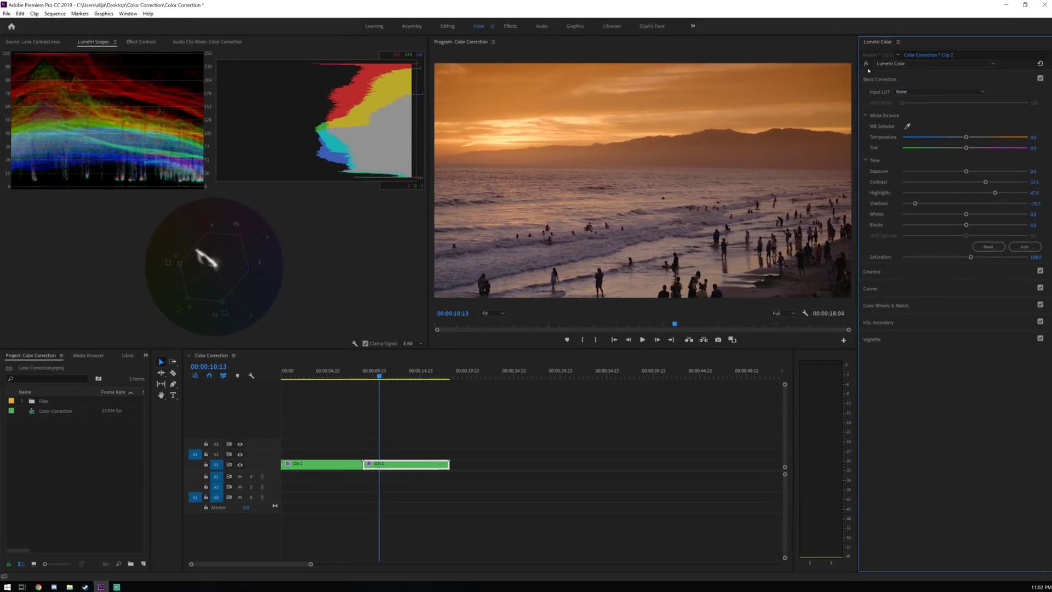
- Compare the beach clip's grade against the original footage and play it back
{"action": "left_click", "coordinate": [867, 65]}
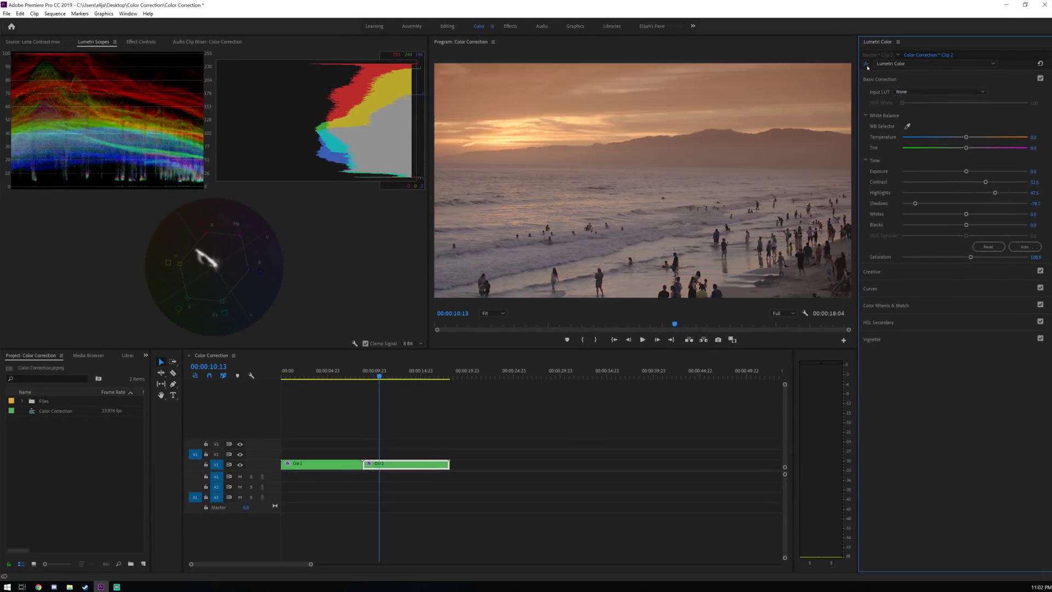
{"action": "left_click", "coordinate": [867, 65]}
{"action": "left_click", "coordinate": [867, 65]}
{"action": "left_click", "coordinate": [866, 64]}
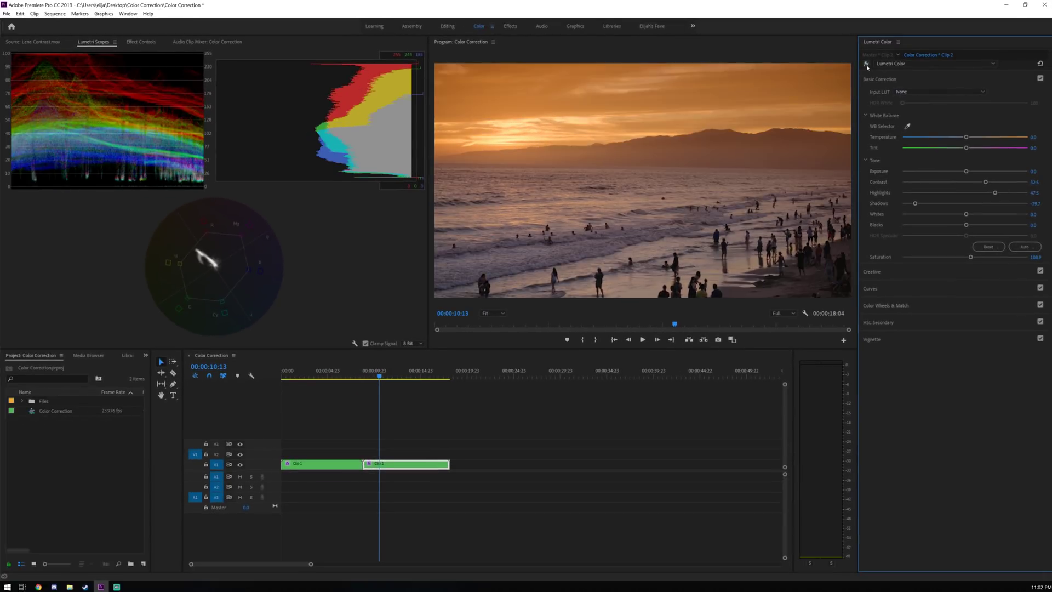
{"action": "left_click", "coordinate": [866, 65]}
{"action": "left_click", "coordinate": [866, 65]}
{"action": "left_click", "coordinate": [379, 377]}
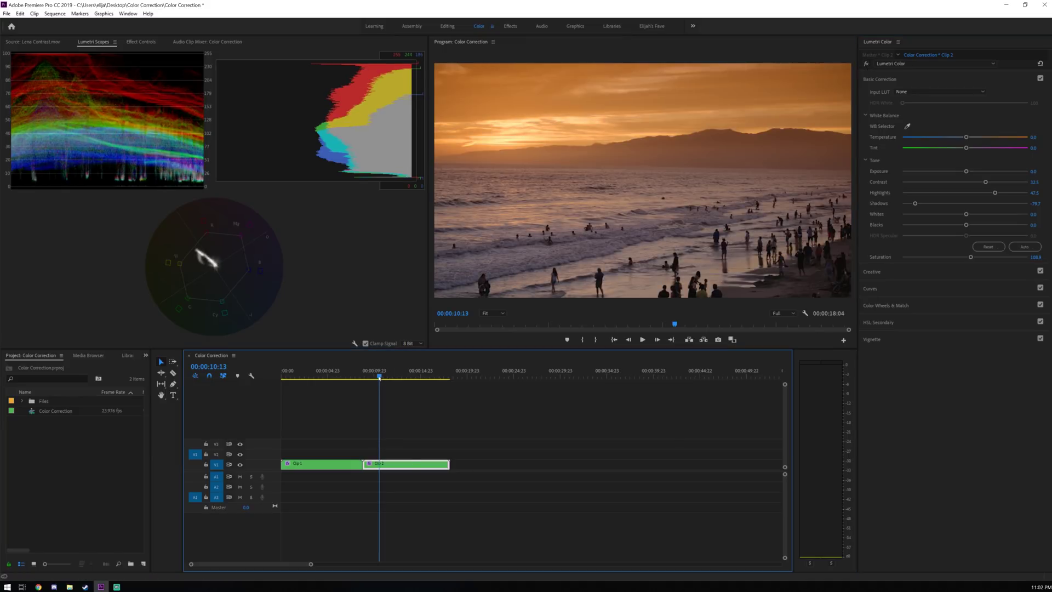
{"action": "key", "text": "space"}
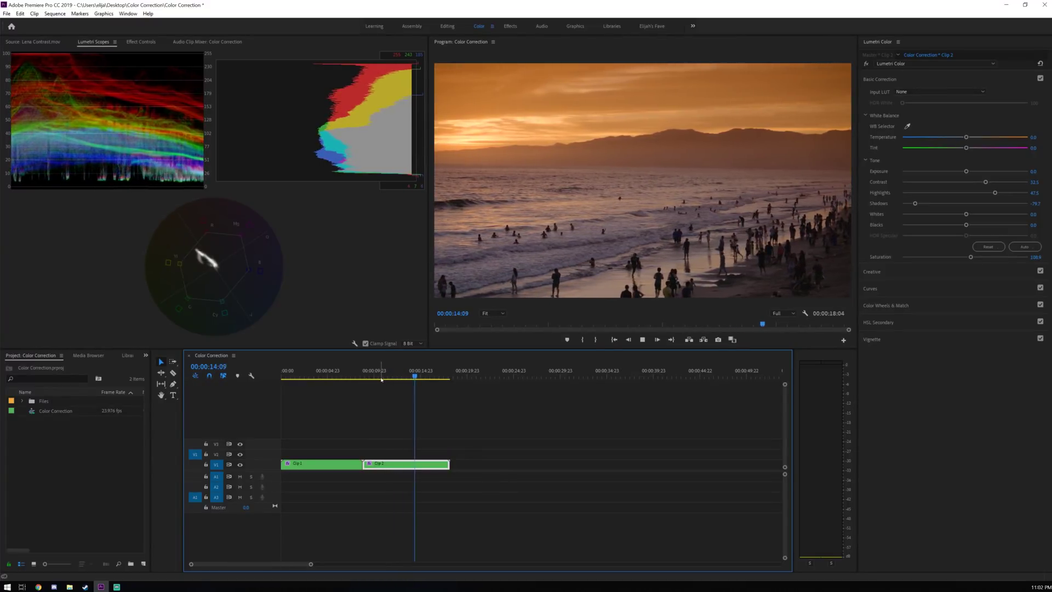
{"action": "key", "text": "space"}
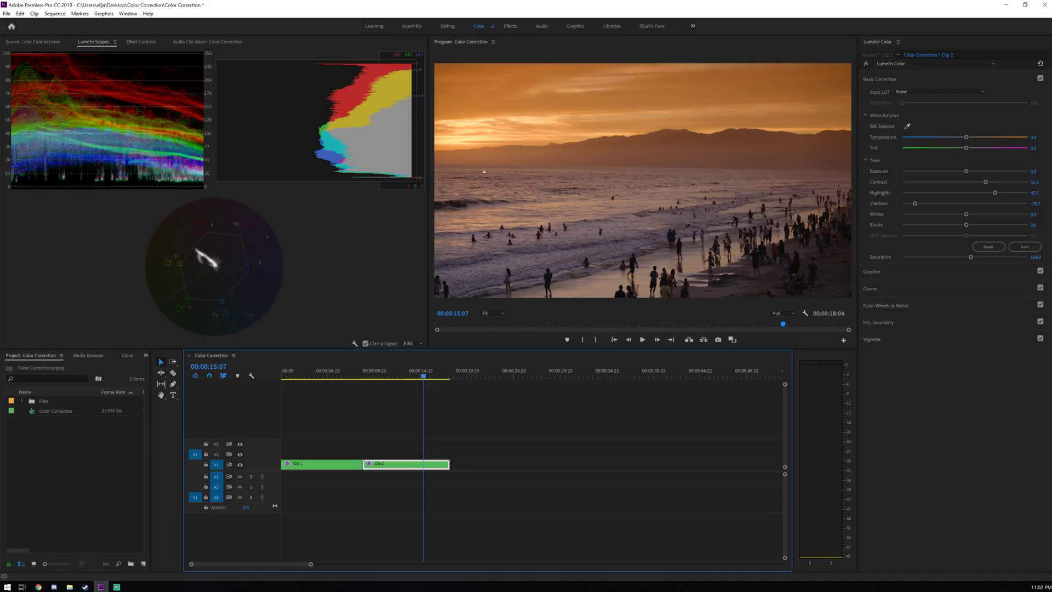
- Cool temperature to -8.9, raise contrast further, set blacks to 62.0, and compare before/after
{"action": "left_click_drag", "start_coordinate": [966, 137], "coordinate": [960, 143]}
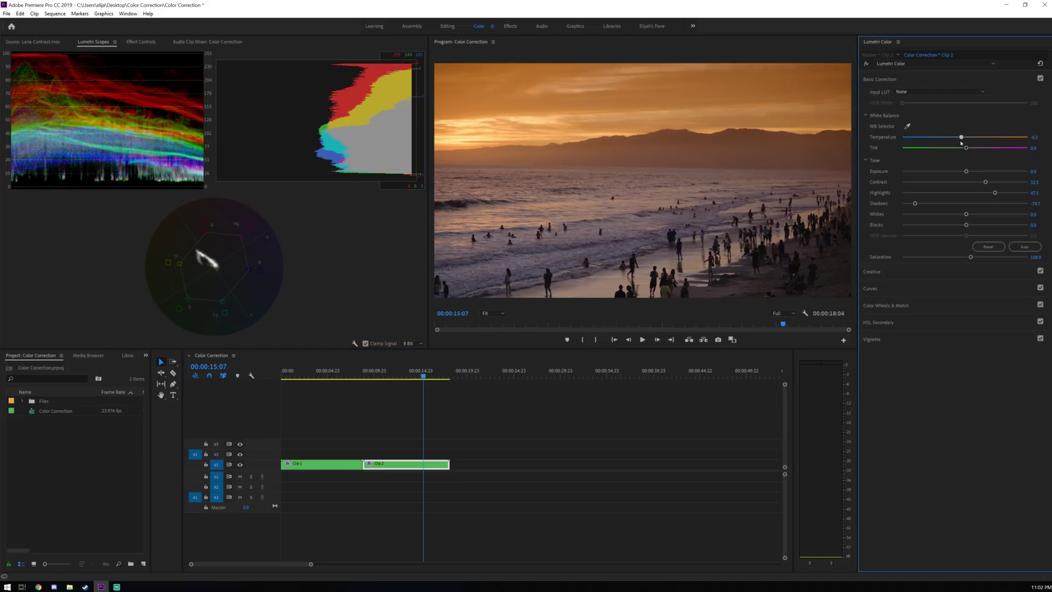
{"action": "left_click_drag", "start_coordinate": [961, 143], "coordinate": [960, 142]}
{"action": "left_click_drag", "start_coordinate": [987, 183], "coordinate": [1007, 183]}
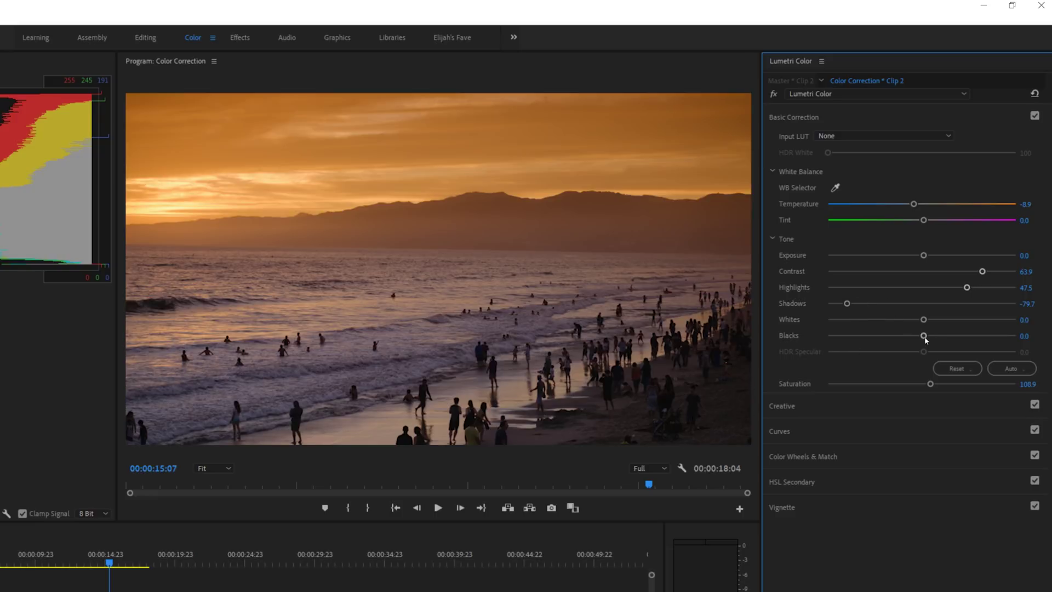
{"action": "mouse_move", "coordinate": [924, 336]}
{"action": "left_mouse_down"}
{"action": "mouse_move", "coordinate": [996, 338]}
{"action": "mouse_move", "coordinate": [981, 336]}
{"action": "left_mouse_up"}
{"action": "left_click_drag", "start_coordinate": [847, 303], "coordinate": [862, 305]}
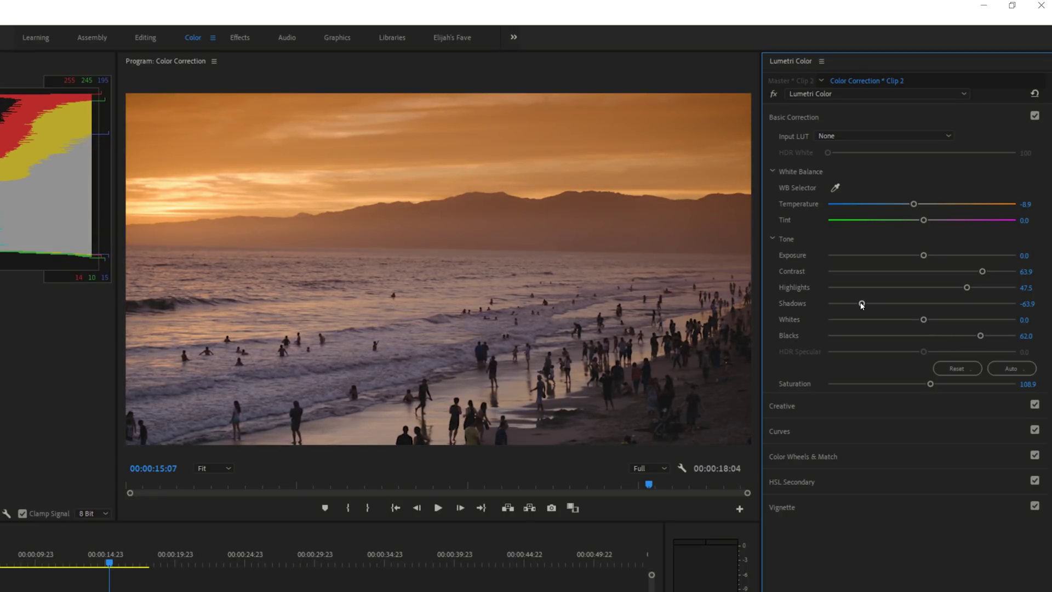
{"action": "left_click", "coordinate": [776, 94]}
{"action": "left_click", "coordinate": [776, 94]}
{"action": "left_click", "coordinate": [847, 136]}
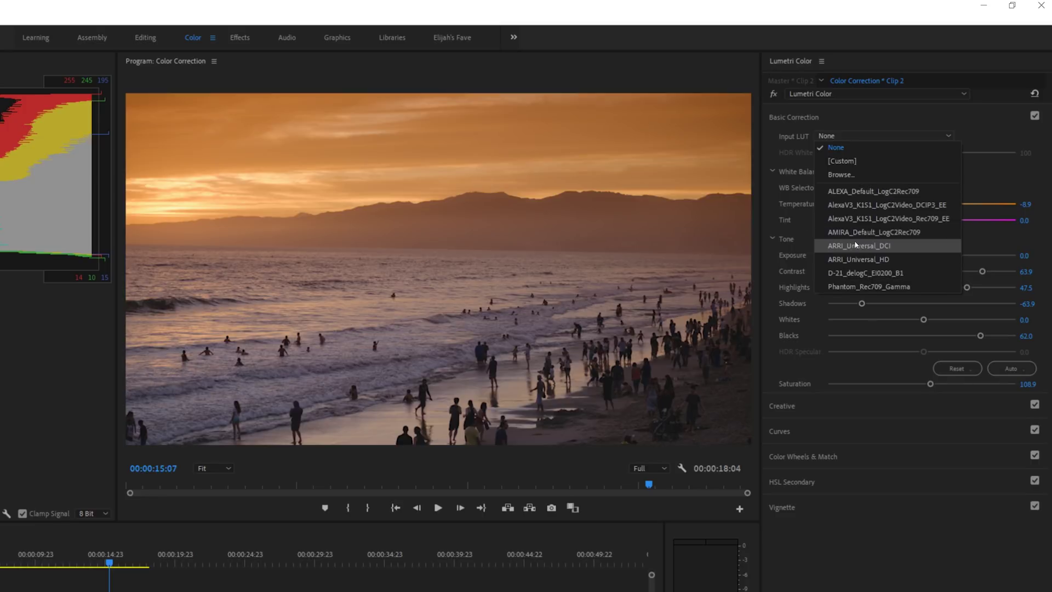
- Leave Input LUT at None, expand the Creative section and preview the SL BLUE COLD look
{"action": "left_click", "coordinate": [869, 117]}
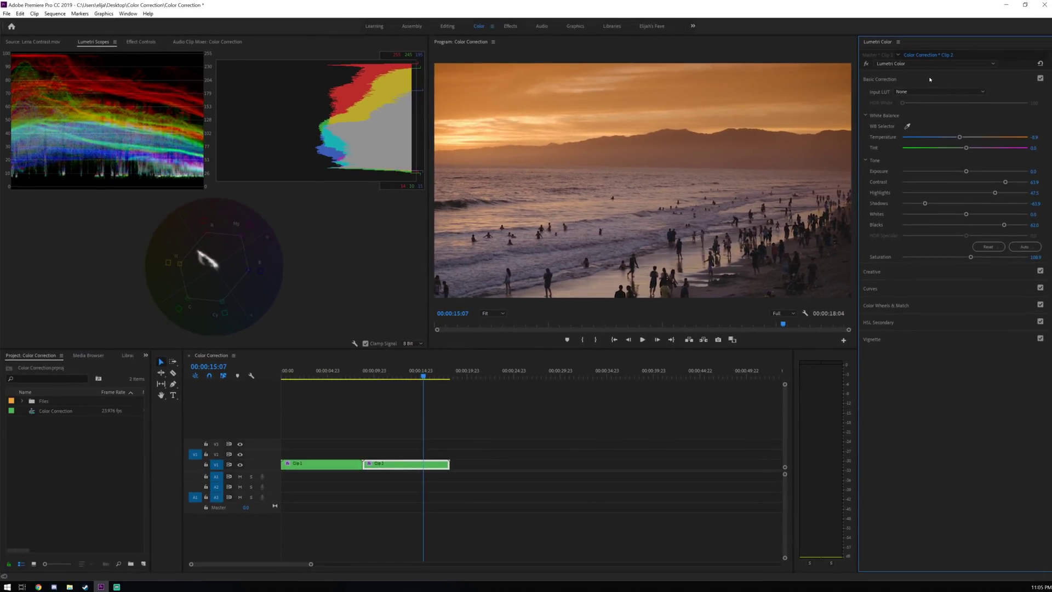
{"action": "left_click", "coordinate": [974, 81]}
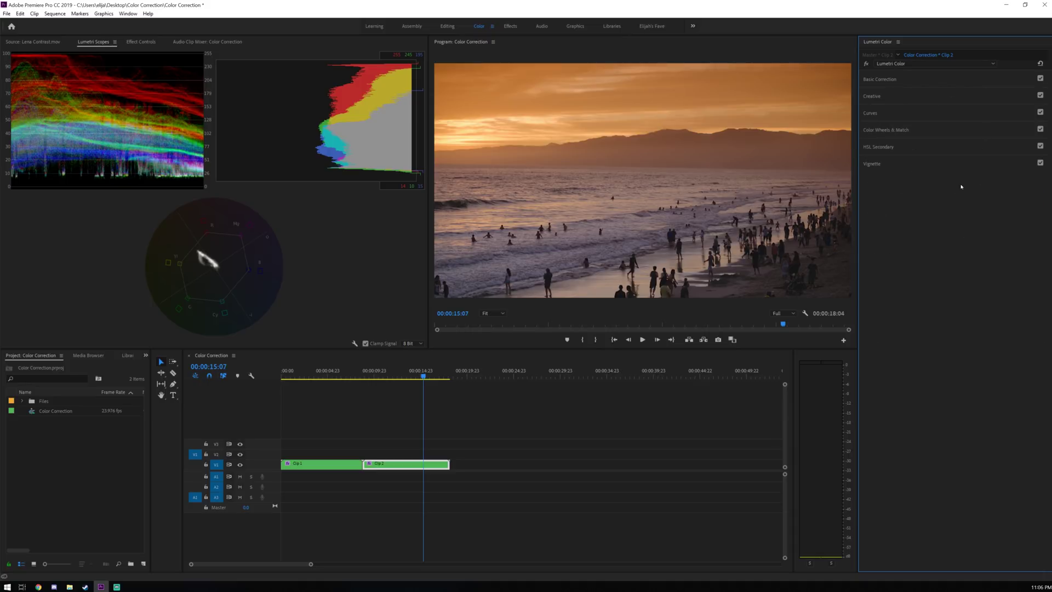
{"action": "left_click", "coordinate": [950, 96]}
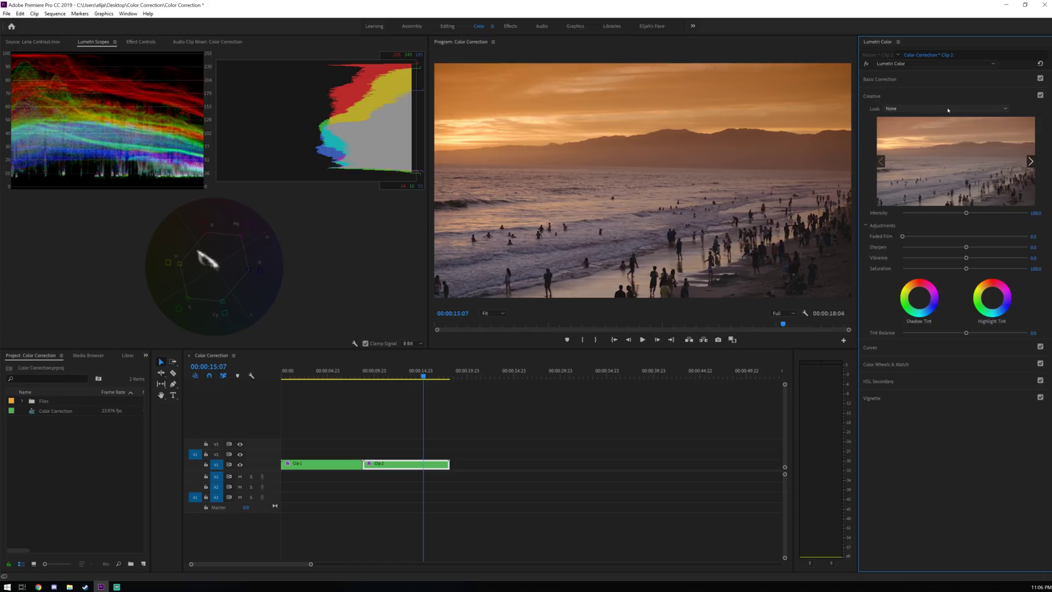
{"action": "left_click", "coordinate": [948, 109]}
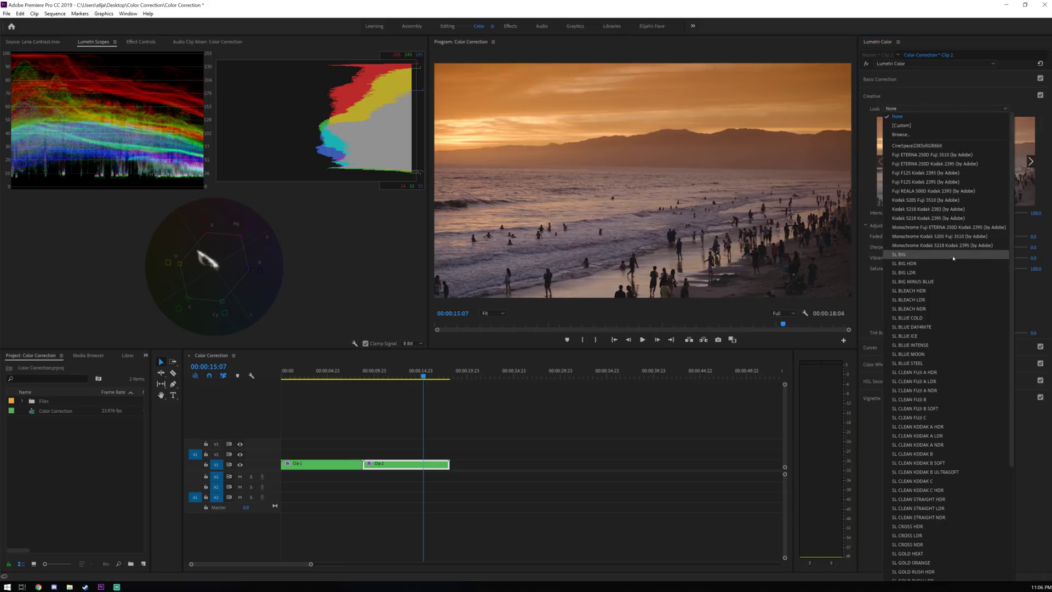
{"action": "scroll", "coordinate": [959, 274], "scroll_direction": "down", "scroll_amount": 5}
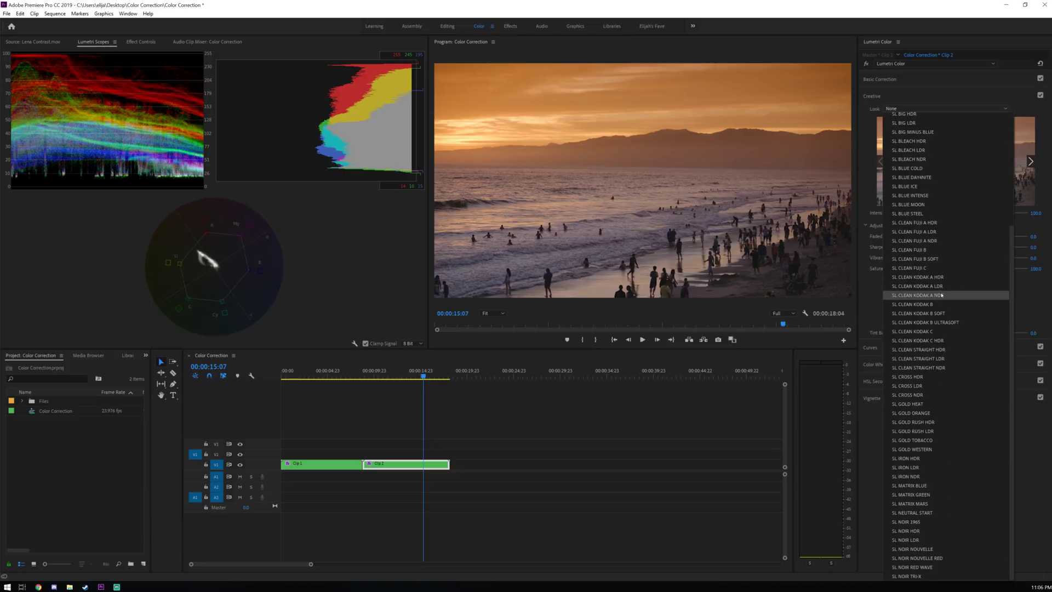
{"action": "scroll", "coordinate": [942, 295], "scroll_direction": "up", "scroll_amount": 5}
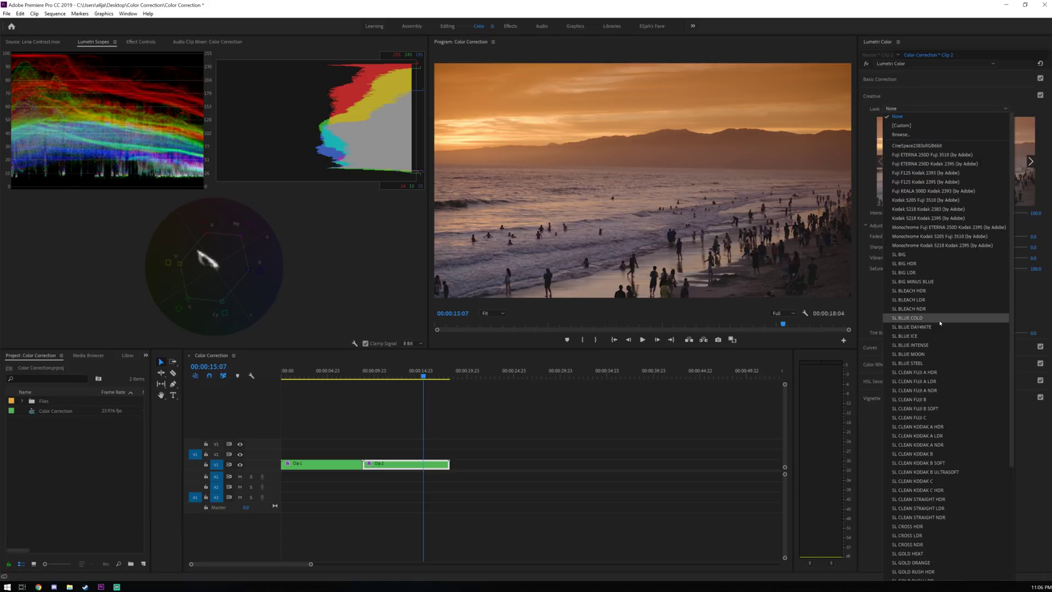
{"action": "left_click", "coordinate": [940, 318]}
- Try SL CROSS LDR, SL CLEAN KODAK C HDR and SL MATRIX GREEN, then set Look to None and expand Curves
{"action": "left_click", "coordinate": [948, 109]}
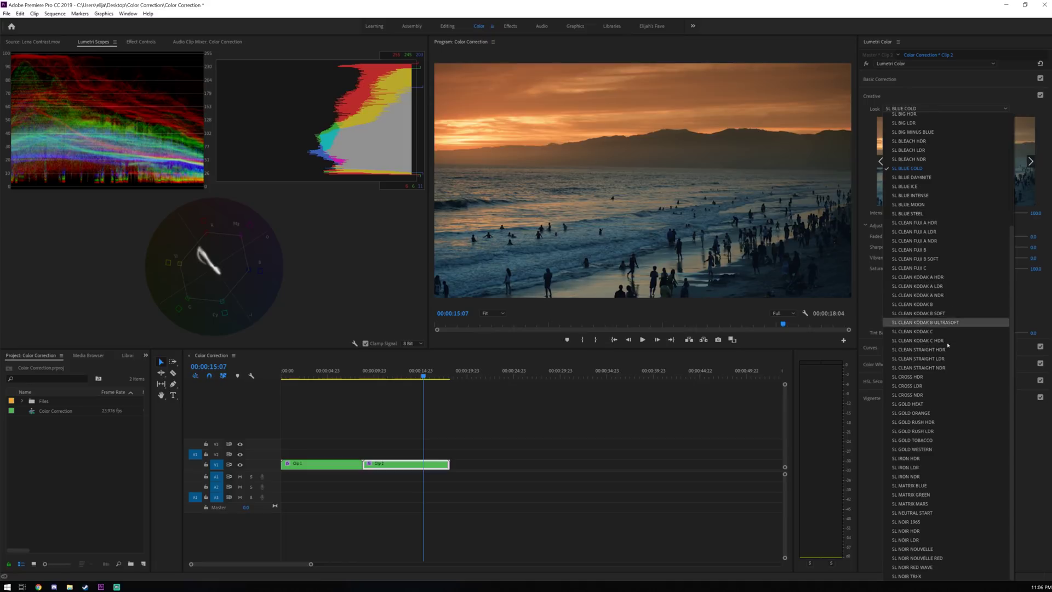
{"action": "left_click", "coordinate": [932, 386]}
{"action": "left_click", "coordinate": [945, 107]}
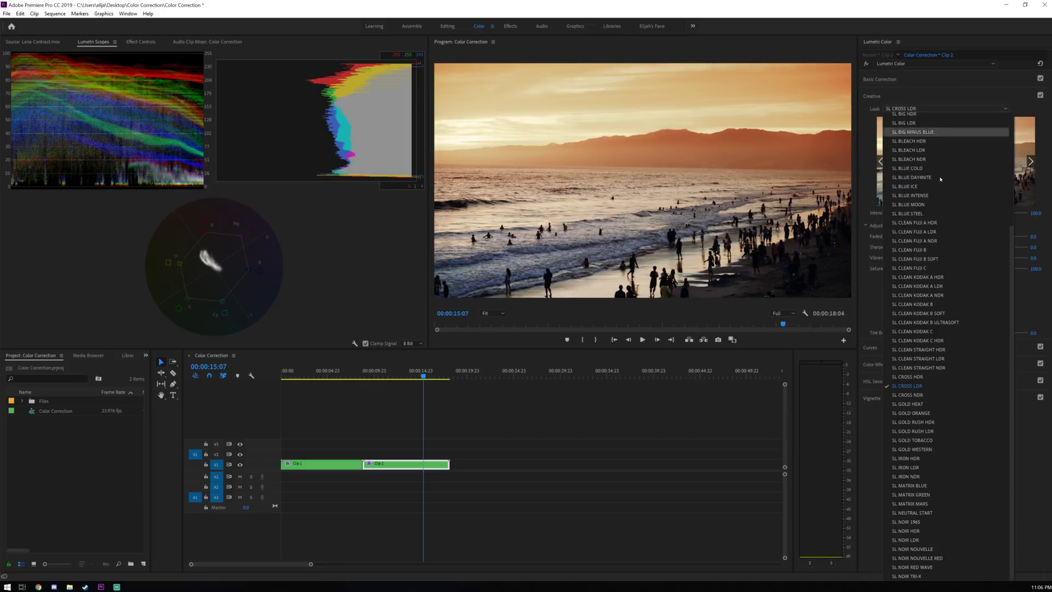
{"action": "left_click", "coordinate": [941, 340]}
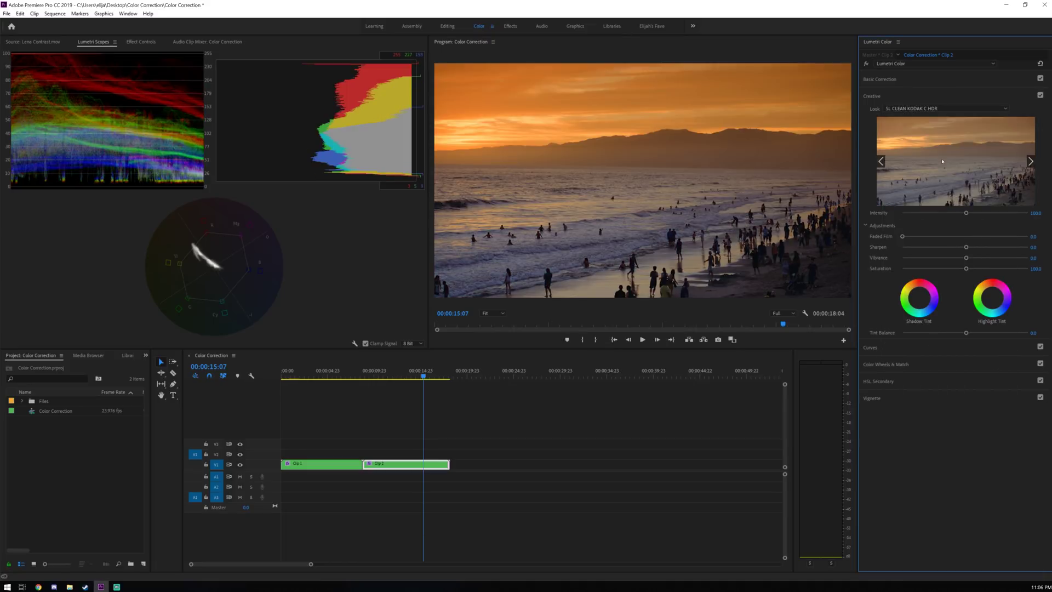
{"action": "left_click", "coordinate": [952, 108]}
{"action": "left_click", "coordinate": [914, 496]}
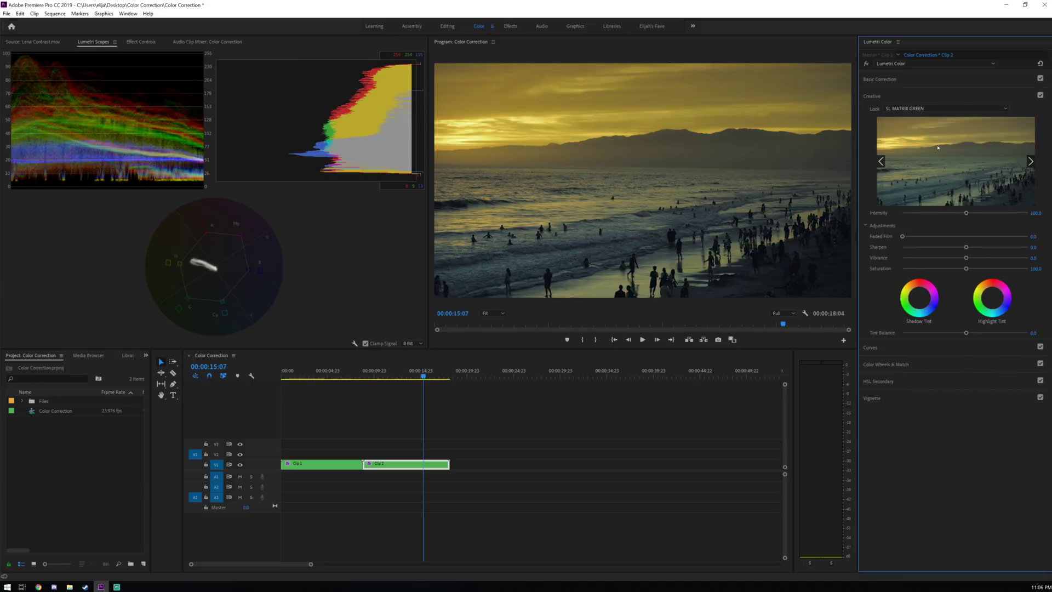
{"action": "left_click", "coordinate": [942, 109]}
{"action": "left_click", "coordinate": [898, 116]}
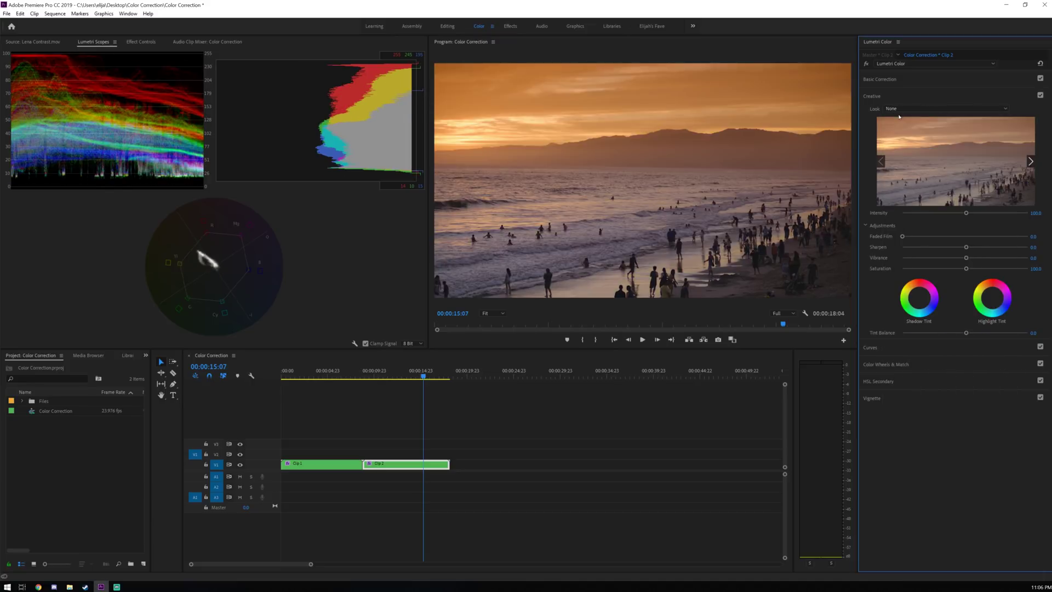
{"action": "left_click", "coordinate": [937, 96]}
{"action": "left_click", "coordinate": [936, 113]}
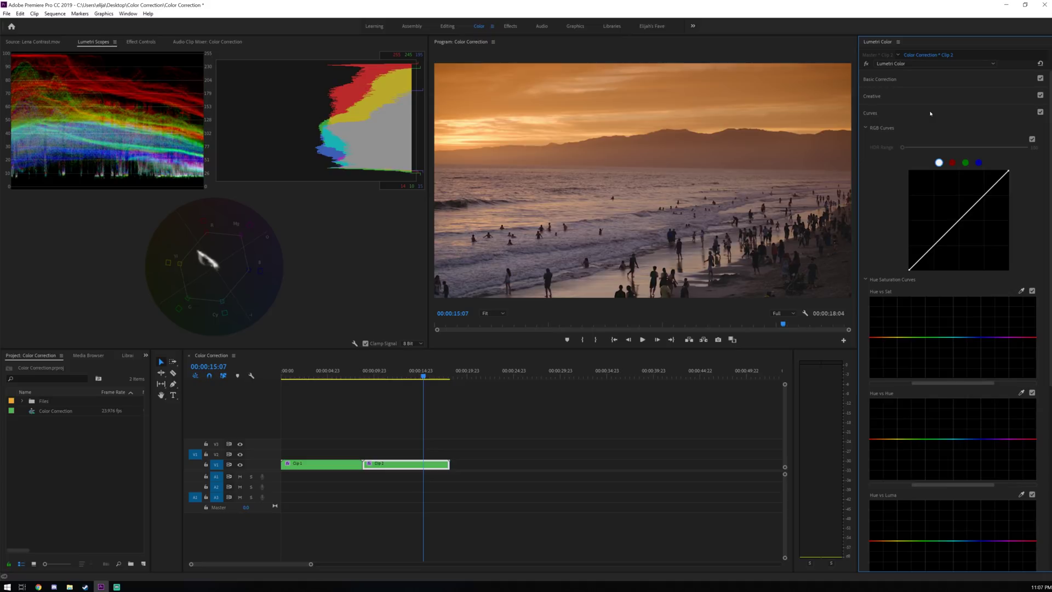
- Cycle the RGB curve through red, green and blue, drag a red curve point, then reopen Basic Correction
{"action": "left_click", "coordinate": [953, 163]}
{"action": "left_click", "coordinate": [965, 163]}
{"action": "left_click", "coordinate": [979, 163]}
{"action": "left_click", "coordinate": [953, 163]}
{"action": "left_click", "coordinate": [965, 163]}
{"action": "left_click", "coordinate": [953, 163]}
{"action": "mouse_move", "coordinate": [939, 240]}
{"action": "left_mouse_down"}
{"action": "mouse_move", "coordinate": [944, 257]}
{"action": "mouse_move", "coordinate": [930, 223]}
{"action": "mouse_move", "coordinate": [965, 243]}
{"action": "mouse_move", "coordinate": [958, 215]}
{"action": "mouse_move", "coordinate": [969, 239]}
{"action": "mouse_move", "coordinate": [969, 217]}
{"action": "mouse_move", "coordinate": [973, 244]}
{"action": "mouse_move", "coordinate": [948, 212]}
{"action": "mouse_move", "coordinate": [954, 227]}
{"action": "left_mouse_up"}
{"action": "left_click", "coordinate": [933, 80]}
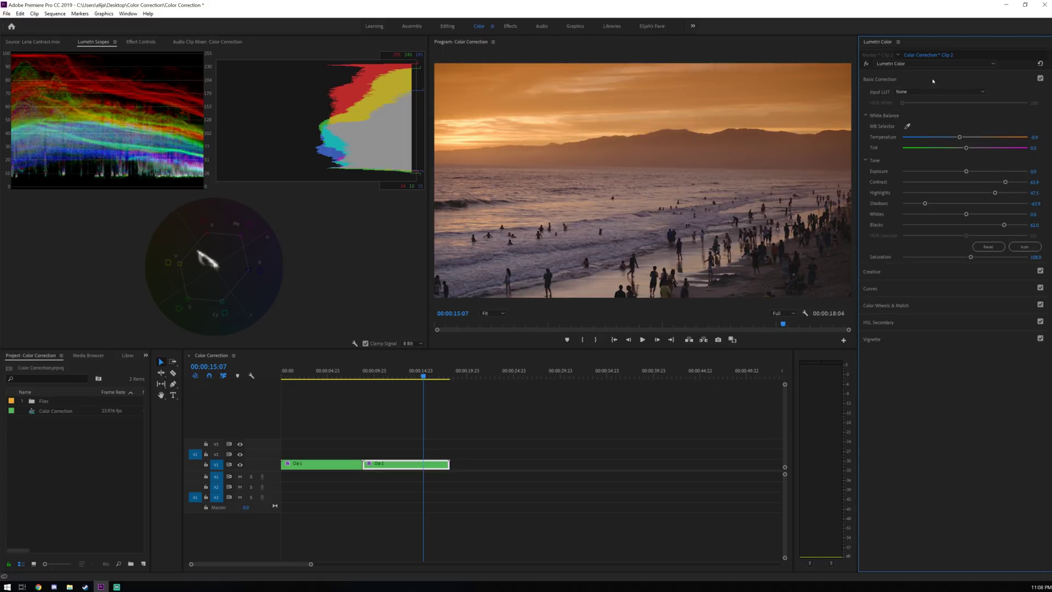
- Collapse Basic Correction, expand and collapse Curves, then expand Color Wheels & Match
{"action": "left_click", "coordinate": [933, 81]}
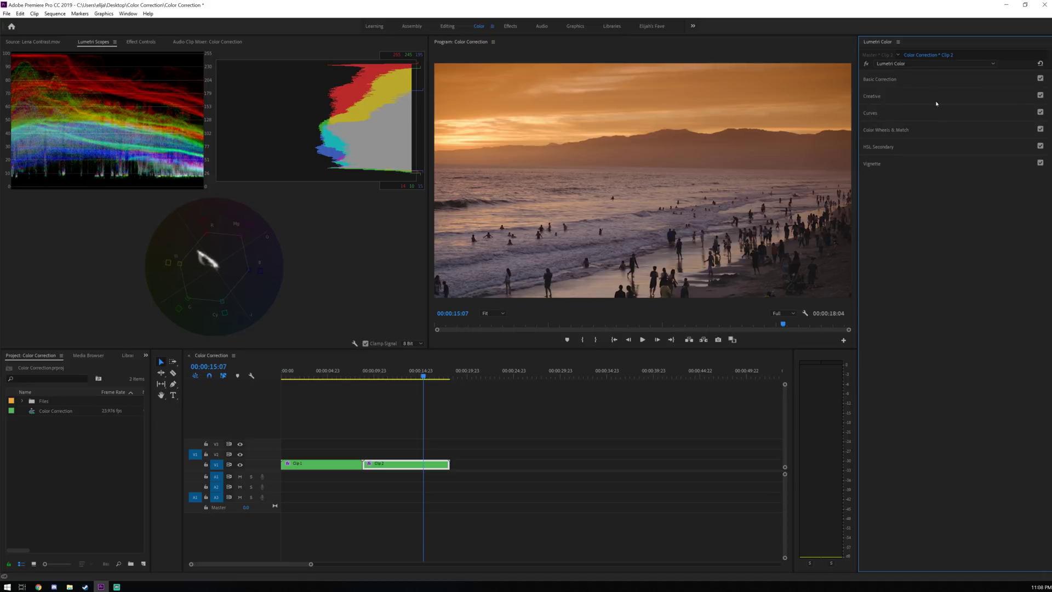
{"action": "left_click", "coordinate": [925, 114]}
{"action": "left_click", "coordinate": [925, 116]}
{"action": "left_click", "coordinate": [929, 132]}
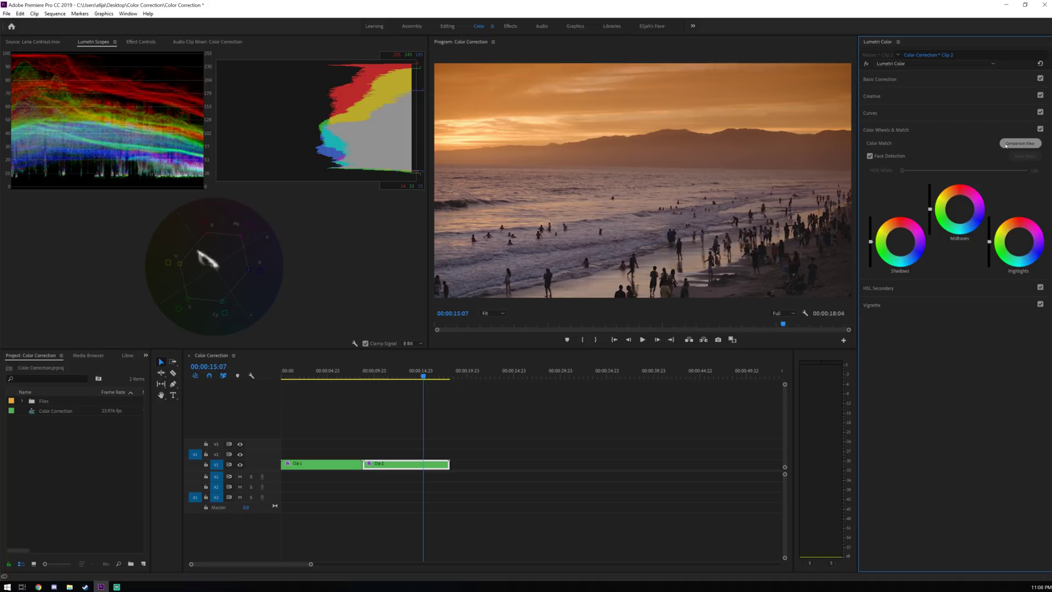
{"action": "left_click", "coordinate": [955, 132]}
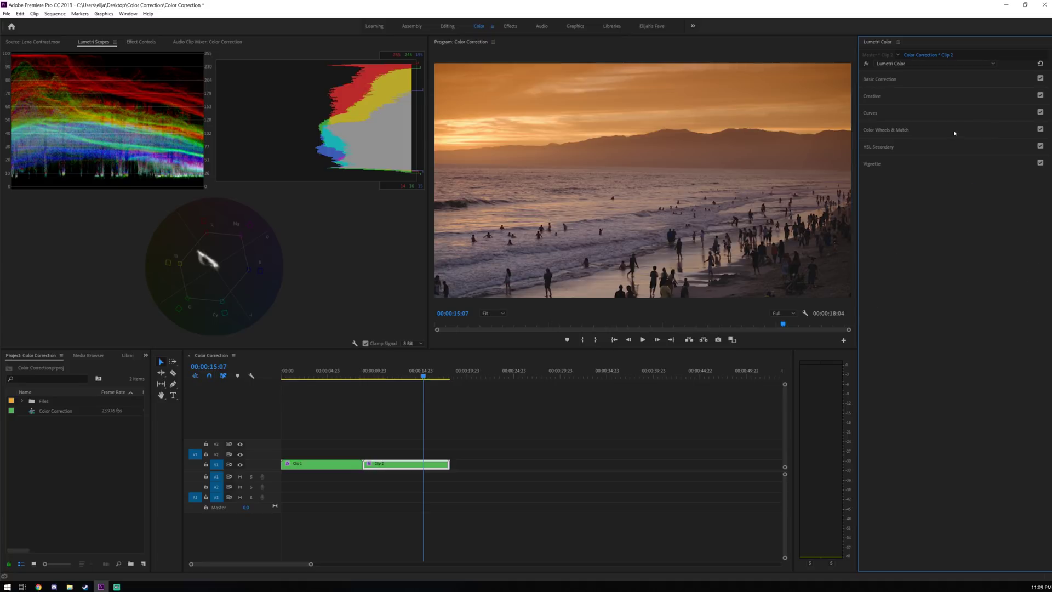
{"action": "left_click", "coordinate": [959, 148]}
{"action": "left_click", "coordinate": [907, 172]}
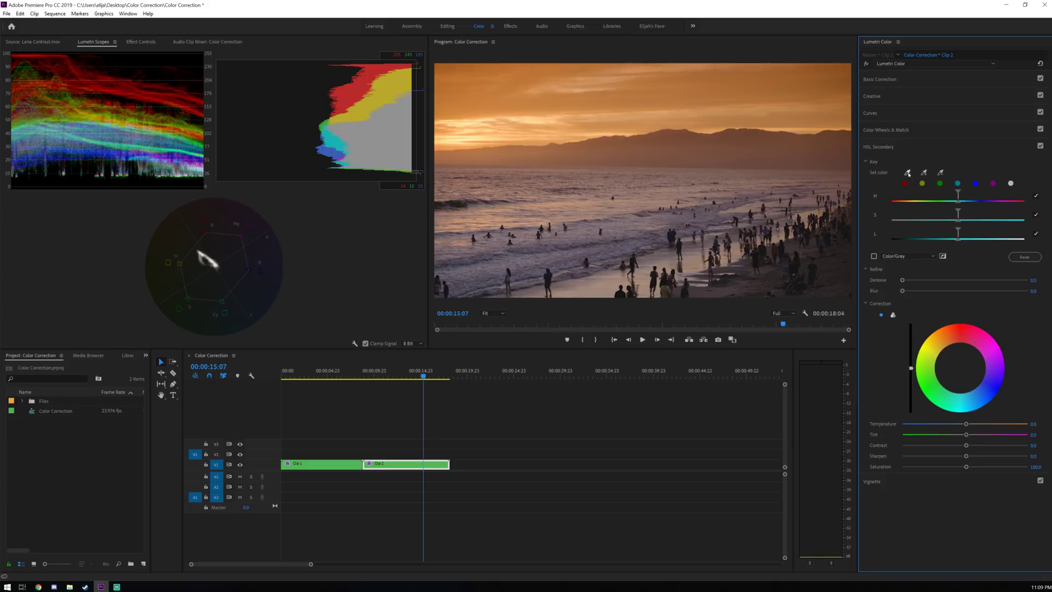
{"action": "left_click", "coordinate": [666, 155]}
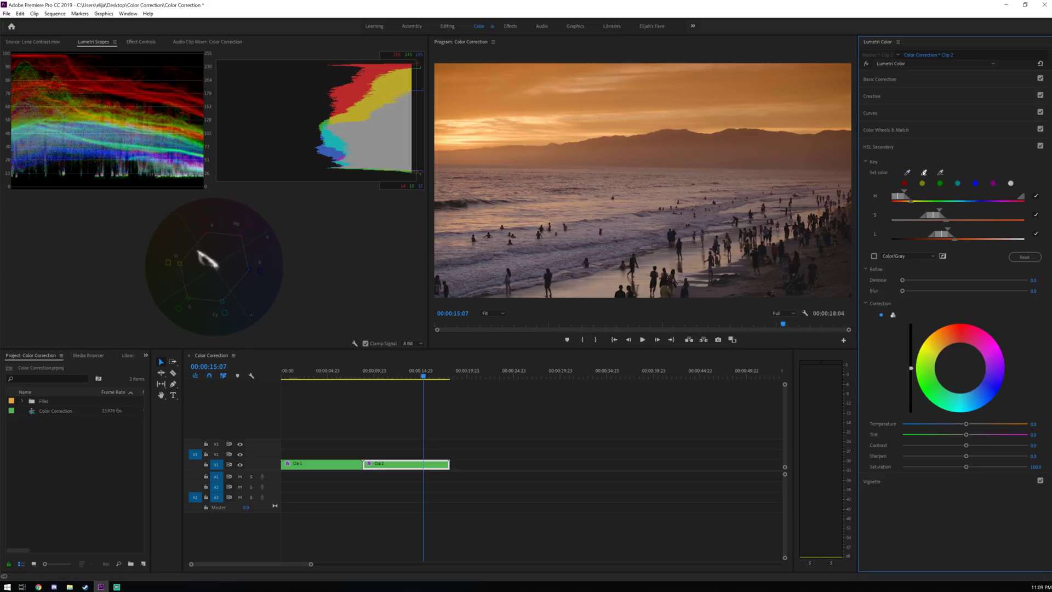
{"action": "left_click", "coordinate": [924, 172]}
{"action": "left_click", "coordinate": [727, 141]}
{"action": "left_click", "coordinate": [881, 80]}
{"action": "left_click", "coordinate": [911, 324]}
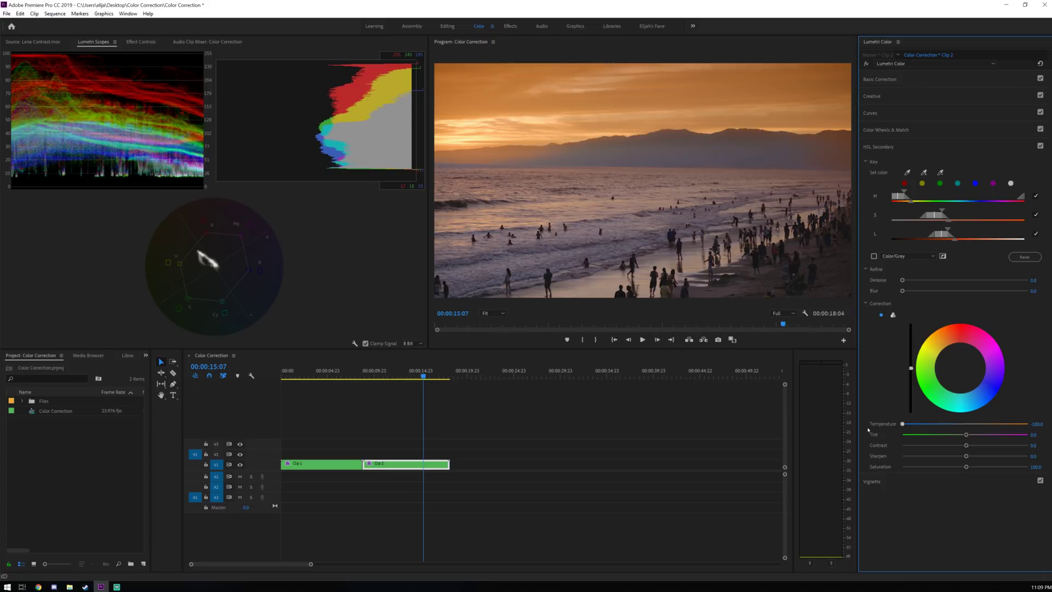
{"action": "left_click_drag", "start_coordinate": [966, 424], "coordinate": [737, 417]}
{"action": "left_click_drag", "start_coordinate": [942, 425], "coordinate": [966, 424]}
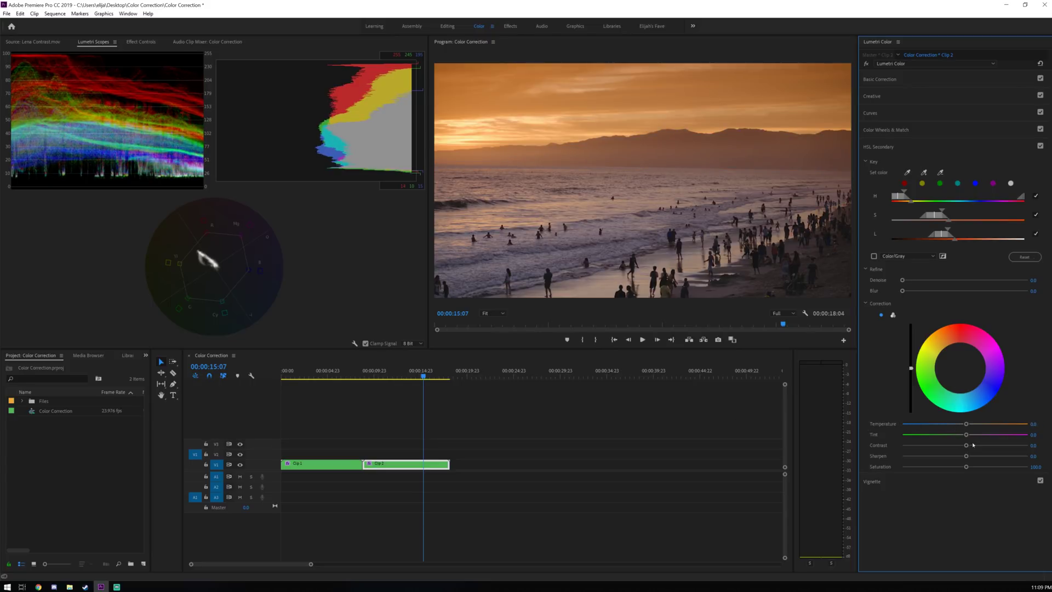
{"action": "left_click_drag", "start_coordinate": [966, 435], "coordinate": [900, 435]}
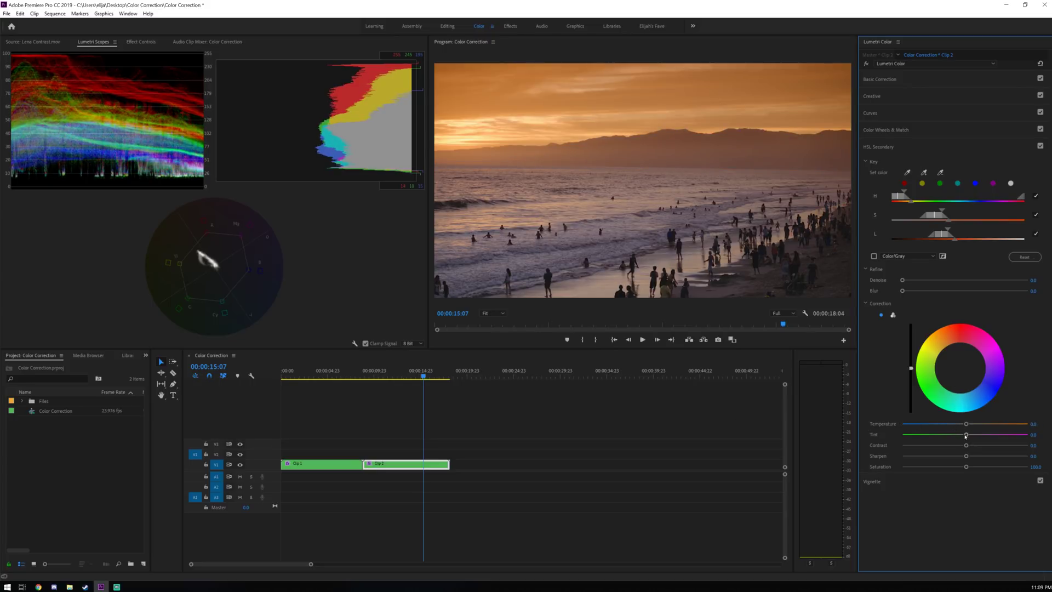
{"action": "left_click", "coordinate": [924, 173]}
{"action": "left_click", "coordinate": [502, 152]}
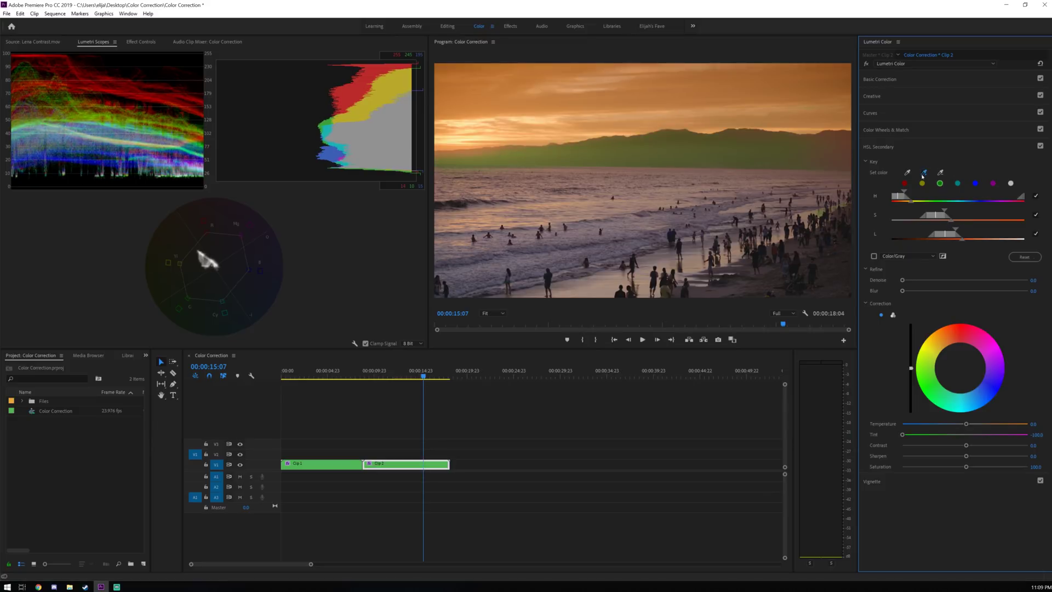
{"action": "left_click_drag", "start_coordinate": [975, 435], "coordinate": [928, 426]}
{"action": "double_click", "coordinate": [981, 435]}
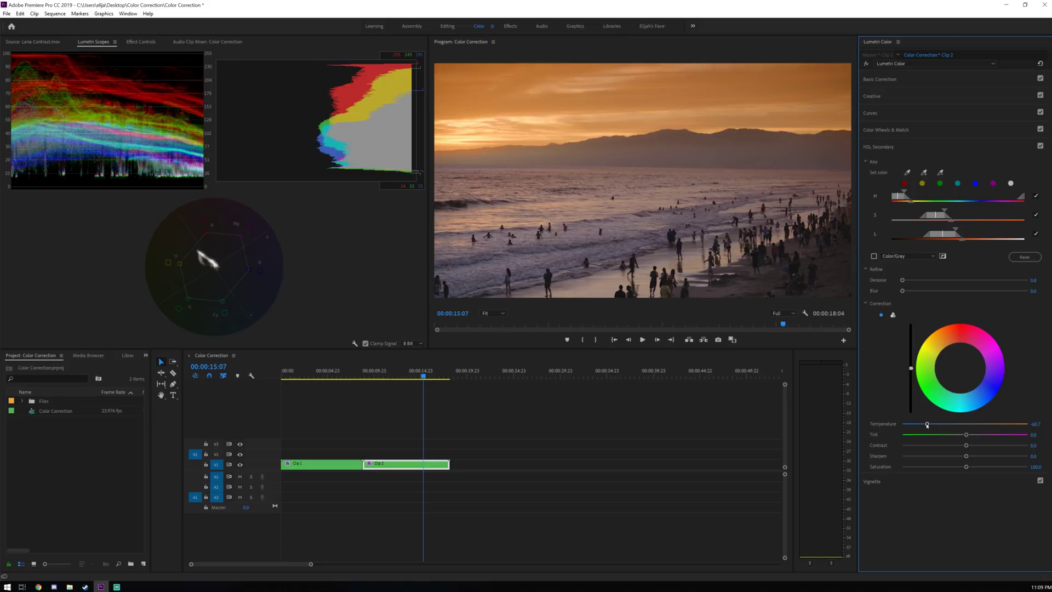
{"action": "left_click", "coordinate": [1025, 256]}
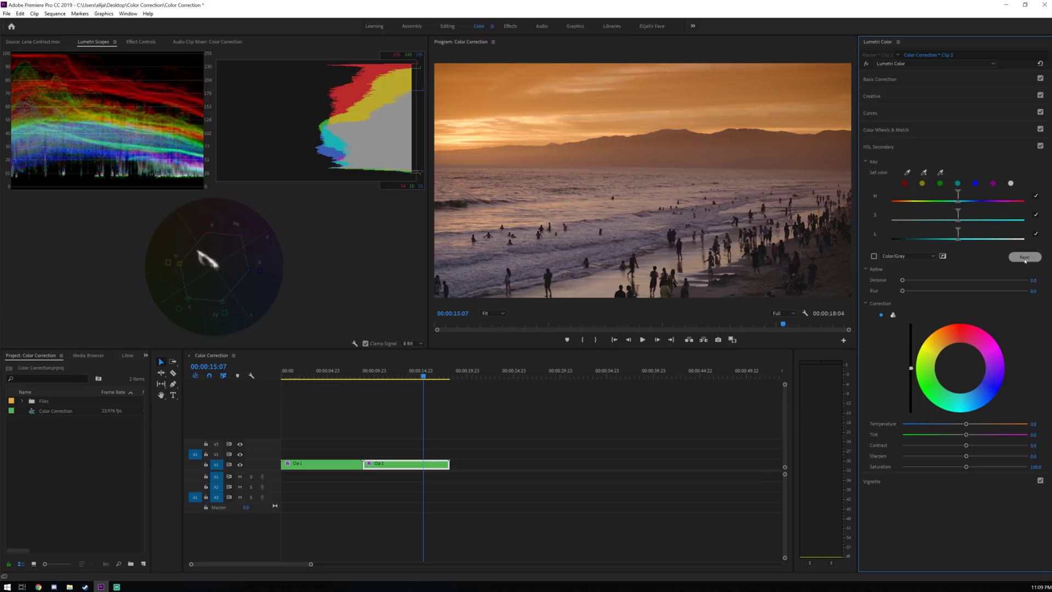
{"action": "left_click", "coordinate": [950, 152]}
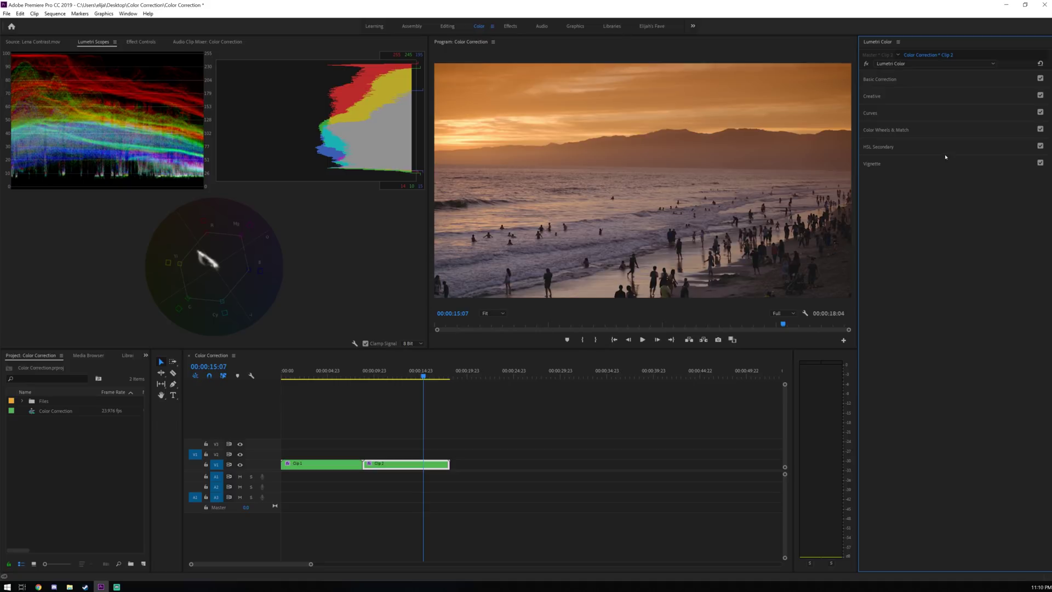
- Add a vignette with amount about -5.0, then re-expand Basic Correction
{"action": "left_click", "coordinate": [937, 167]}
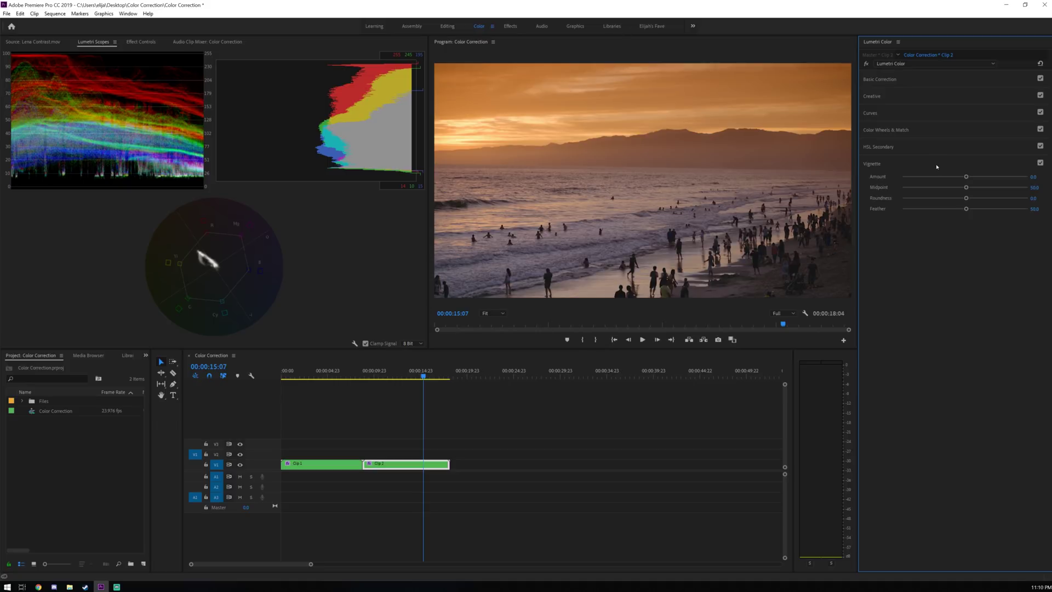
{"action": "left_click_drag", "start_coordinate": [963, 178], "coordinate": [905, 187]}
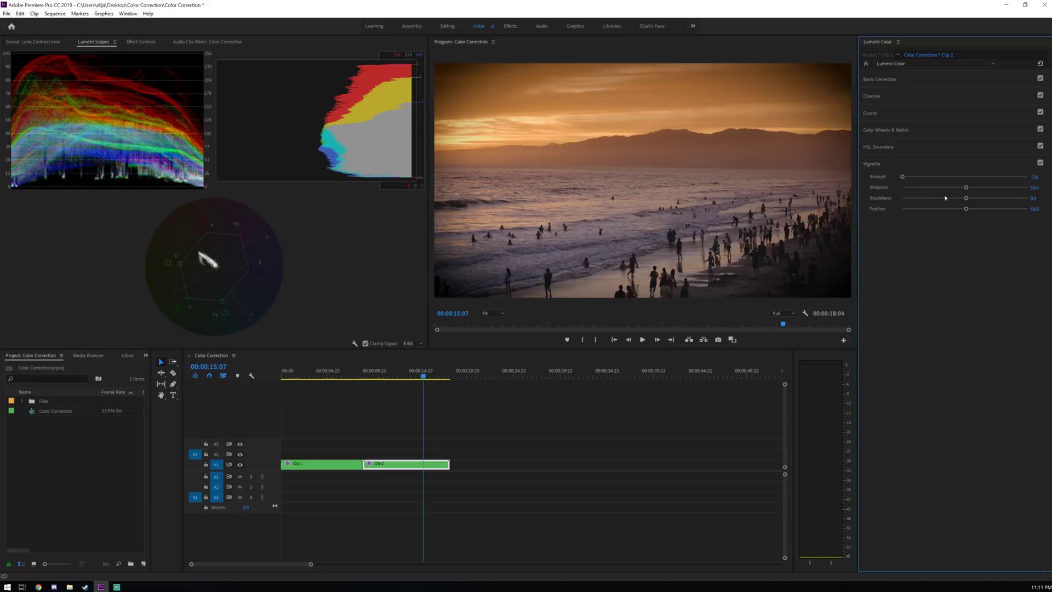
{"action": "left_click", "coordinate": [937, 80]}
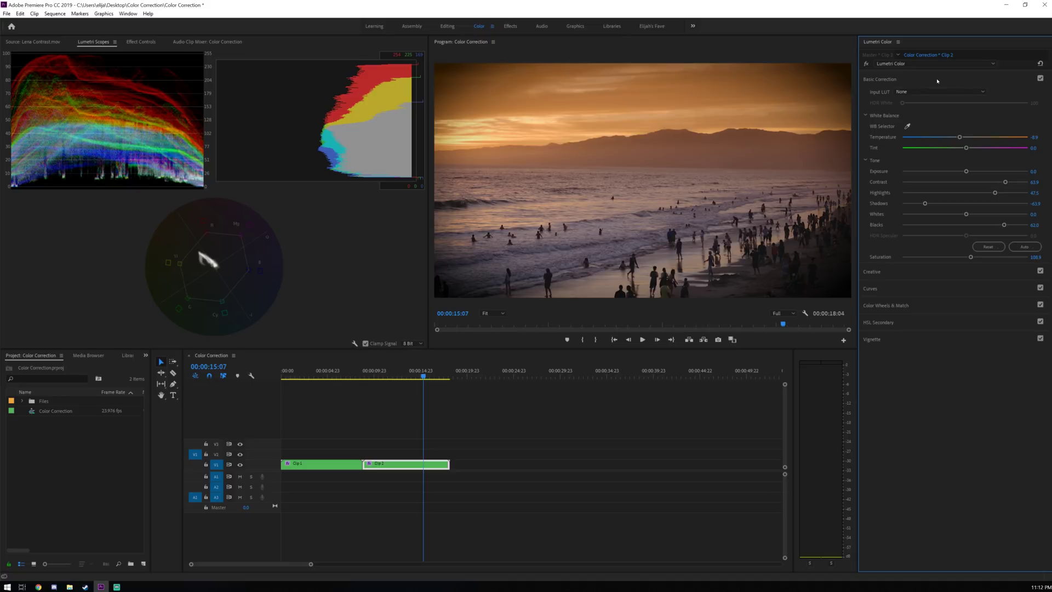
- Disable the Lumetri vignette on the sunset beach clip so its edges stay undarkened
{"action": "left_click", "coordinate": [1040, 339]}
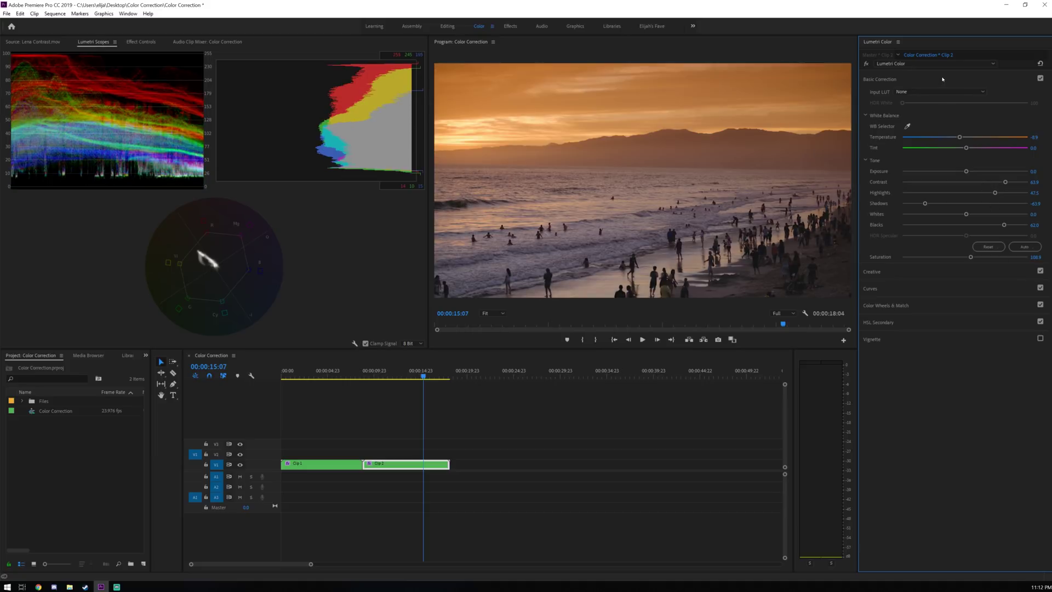